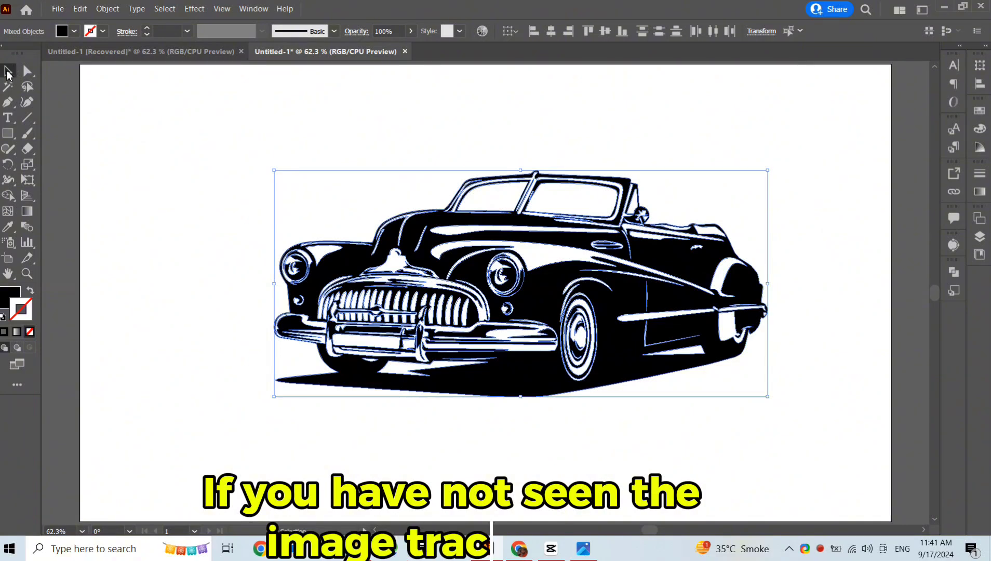
Step: Position the vintage car artwork above the CAR DEALER title
{"action": "left_click", "coordinate": [174, 147]}
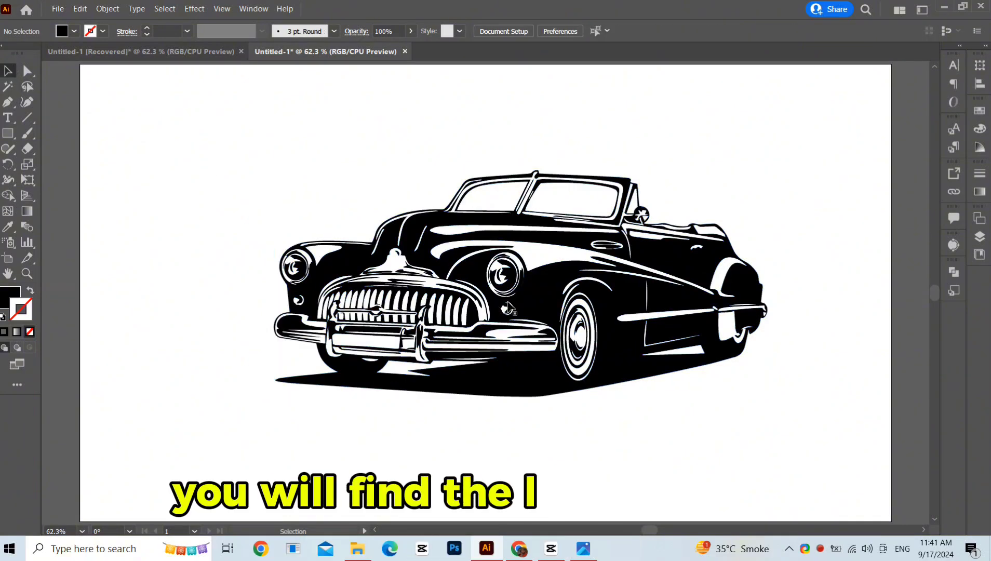
{"action": "left_click_drag", "start_coordinate": [516, 301], "coordinate": [517, 300]}
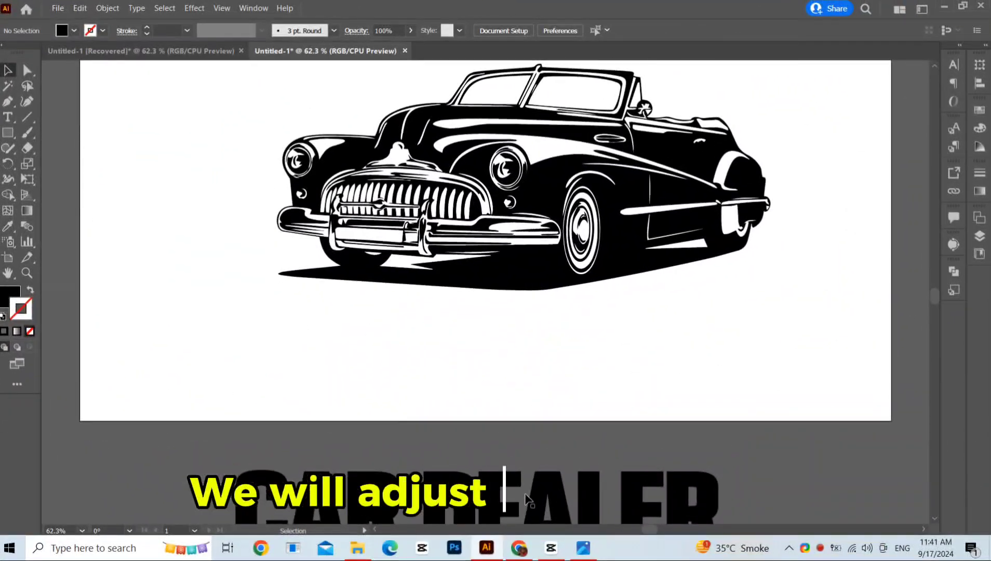
{"action": "left_click_drag", "start_coordinate": [525, 494], "coordinate": [549, 337]}
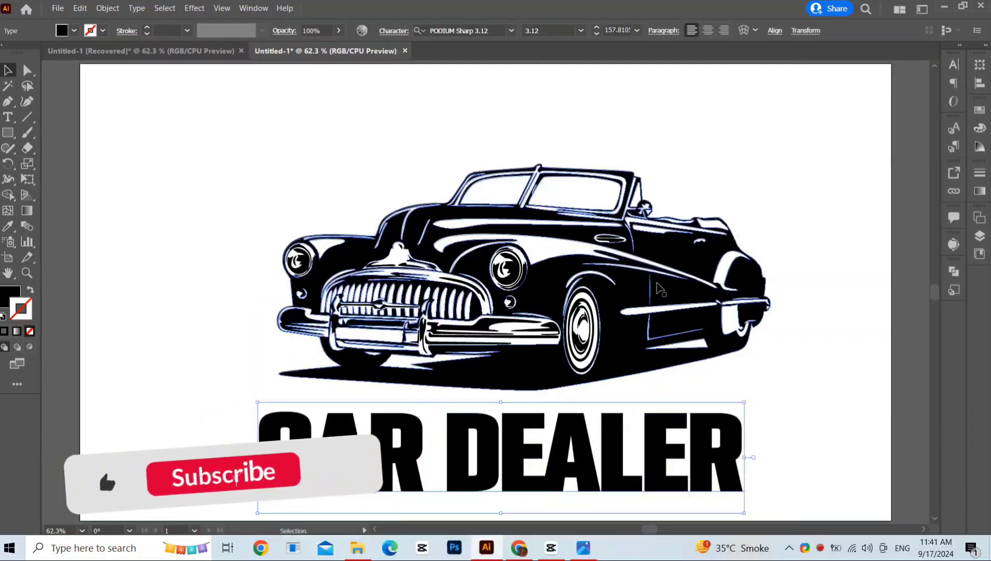
{"action": "left_click_drag", "start_coordinate": [524, 390], "coordinate": [535, 342]}
{"action": "left_click_drag", "start_coordinate": [548, 261], "coordinate": [533, 227]}
{"action": "left_click", "coordinate": [621, 361]}
{"action": "left_click_drag", "start_coordinate": [541, 439], "coordinate": [538, 351]}
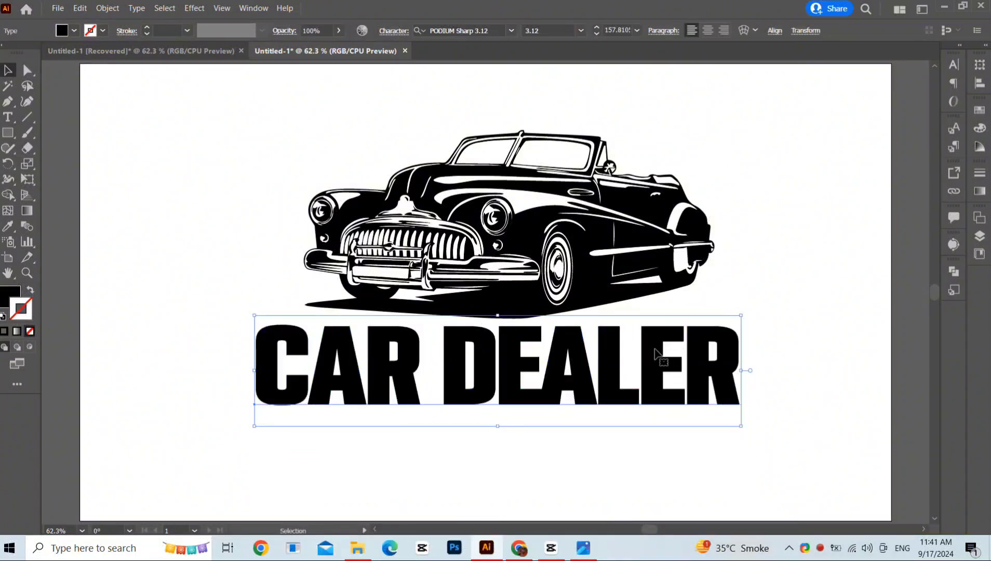
Step: Duplicate the CAR DEALER text below itself and change the copy's text to SLOGAN HERE
{"action": "left_click_drag", "start_coordinate": [655, 351], "coordinate": [653, 444]}
{"action": "triple_click", "coordinate": [630, 446]}
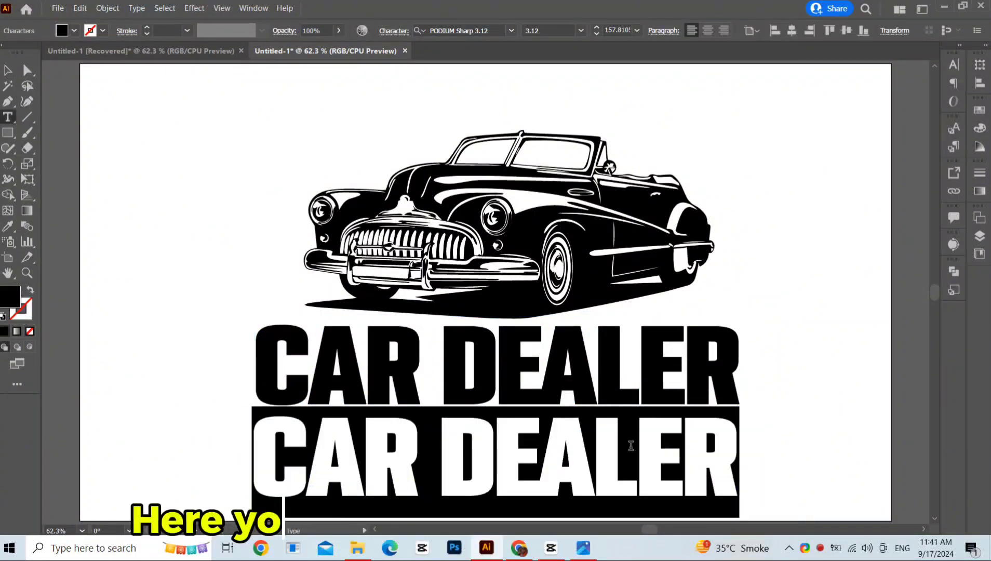
{"action": "type", "text": "SLOG"}
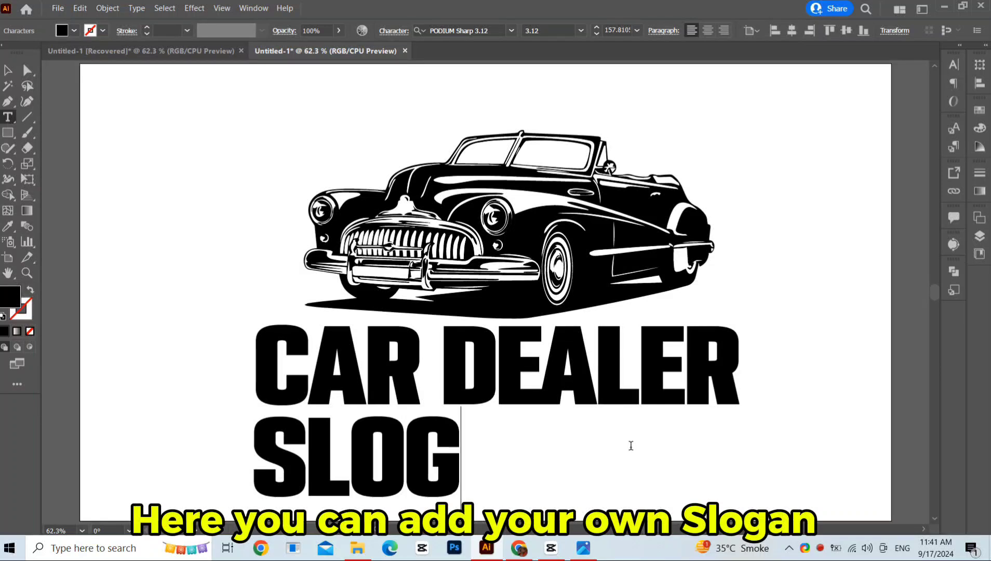
{"action": "type", "text": "AN HERE"}
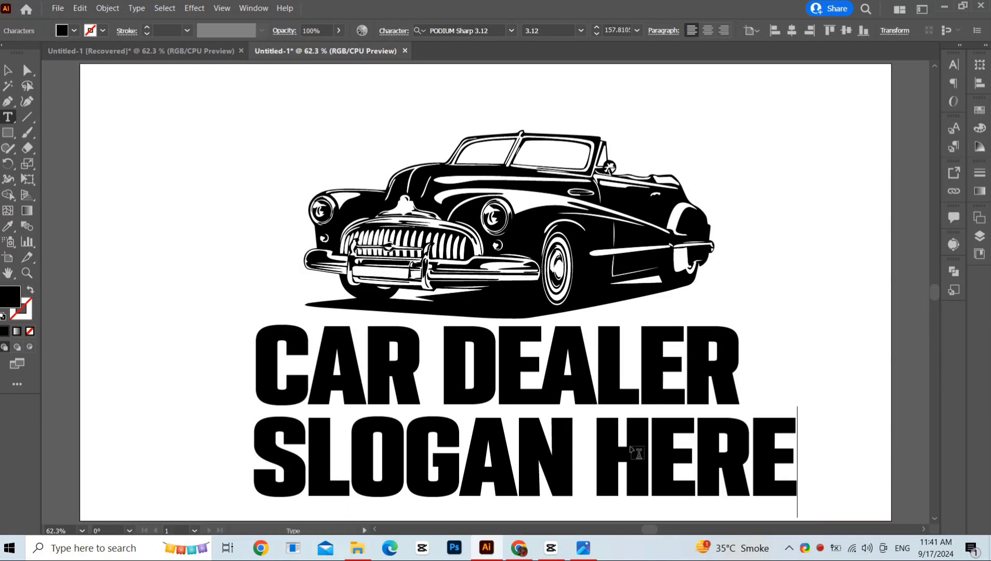
{"action": "key", "text": "Escape"}
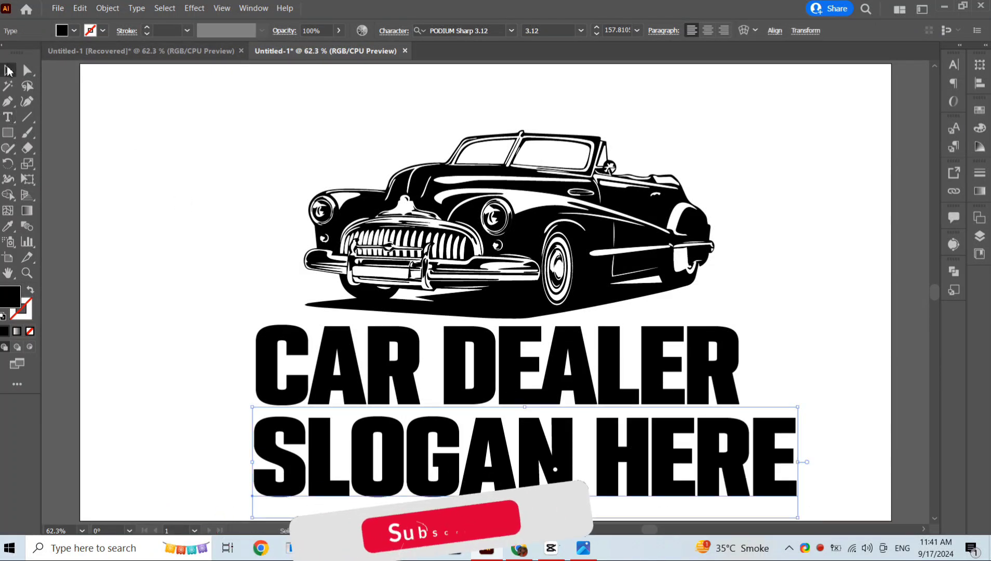
Step: Change the slogan's font to Arial
{"action": "left_click", "coordinate": [491, 29]}
{"action": "type", "text": "a"}
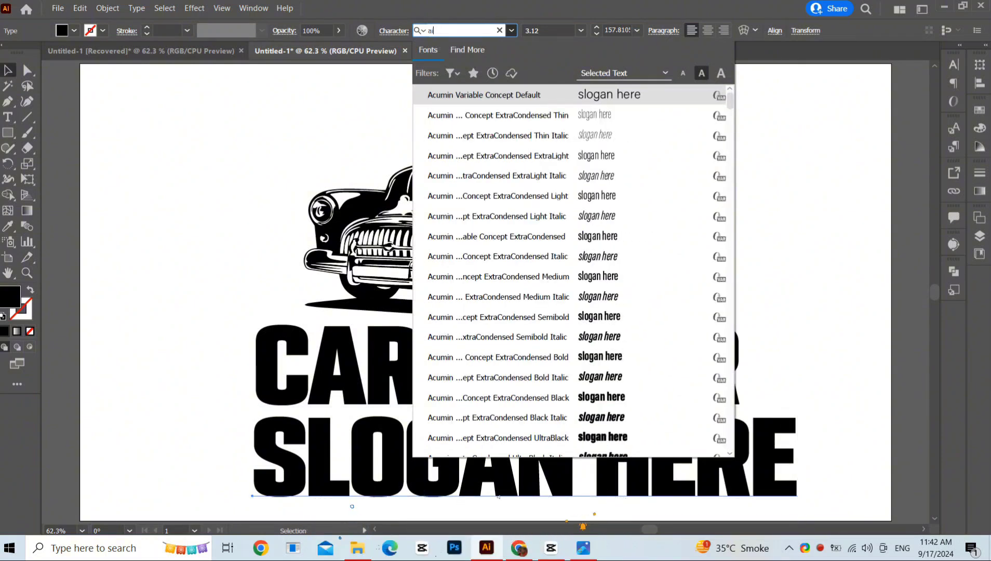
{"action": "type", "text": "ialrial"}
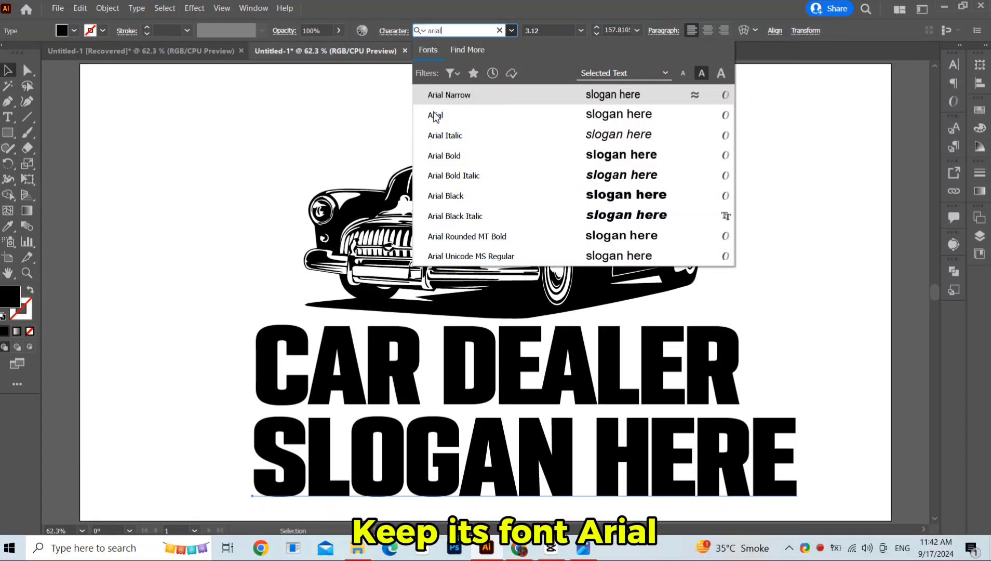
{"action": "left_click", "coordinate": [435, 115]}
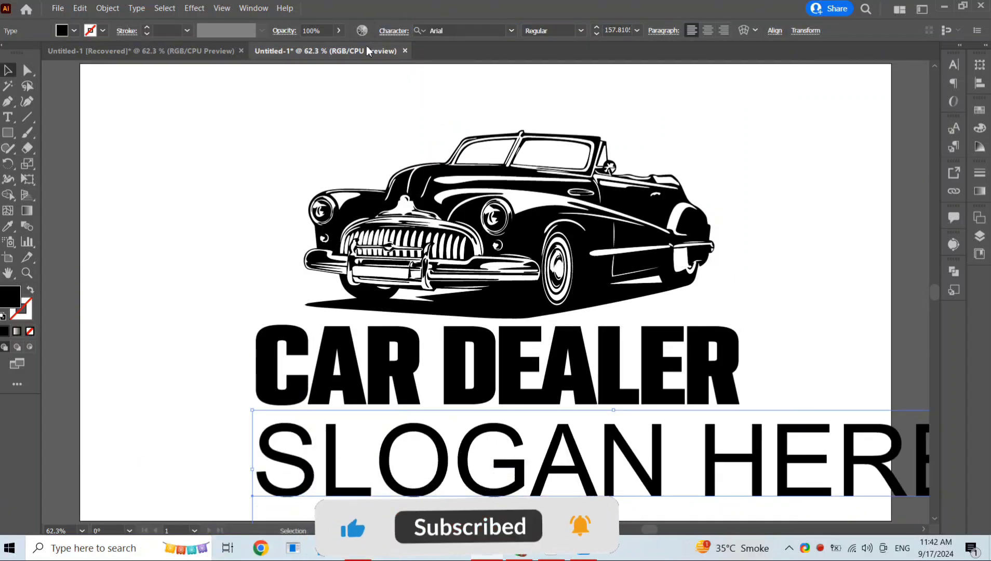
Step: Set the slogan's font size to 36 pt and its tracking to 400
{"action": "left_click", "coordinate": [407, 29]}
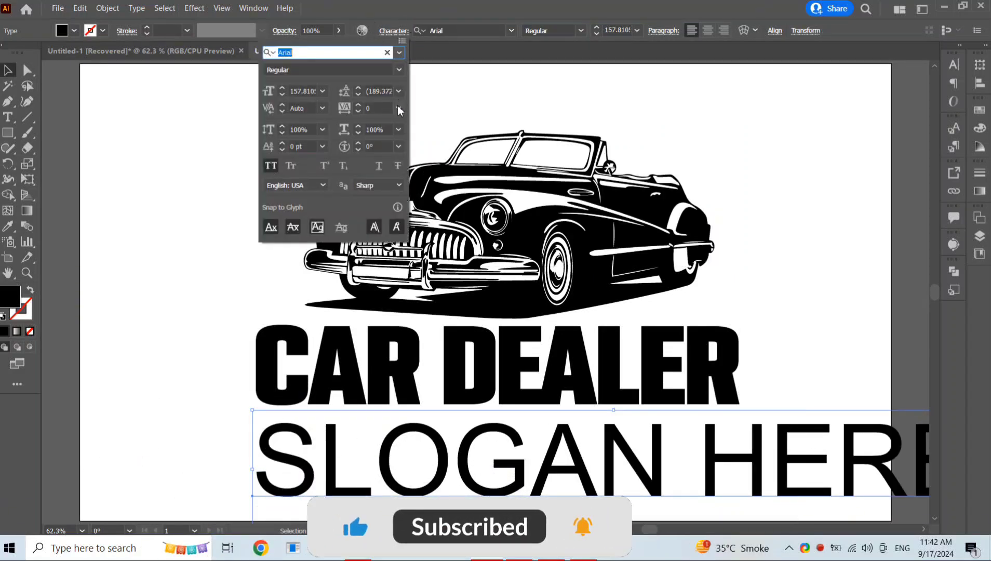
{"action": "left_click", "coordinate": [322, 91]}
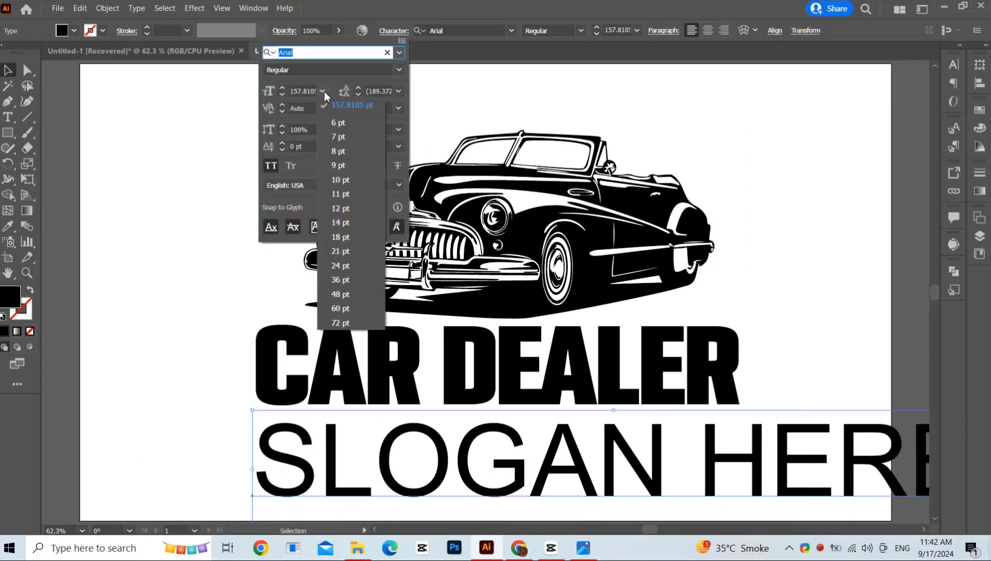
{"action": "left_click", "coordinate": [335, 280]}
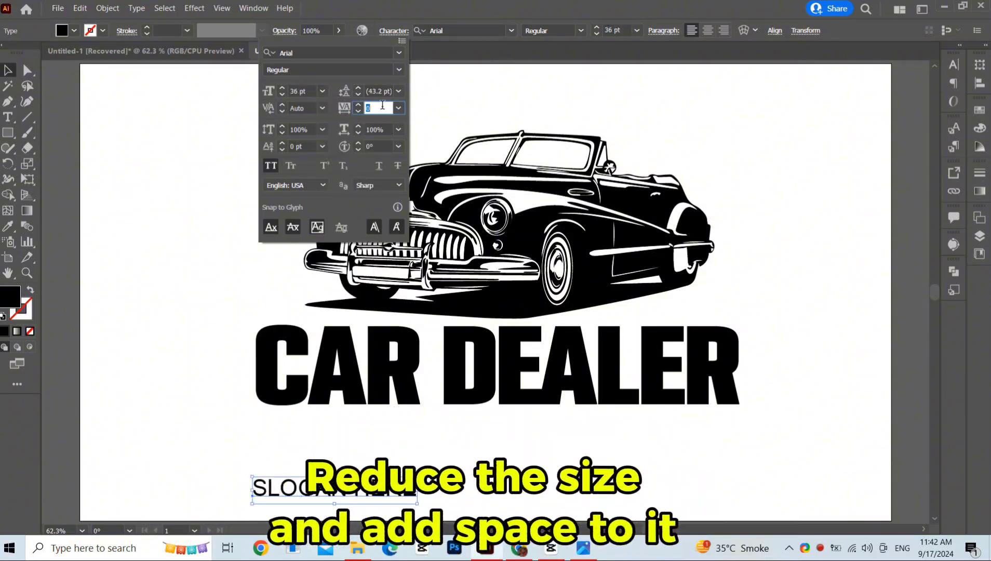
{"action": "type", "text": "400"}
{"action": "key", "text": "Return"}
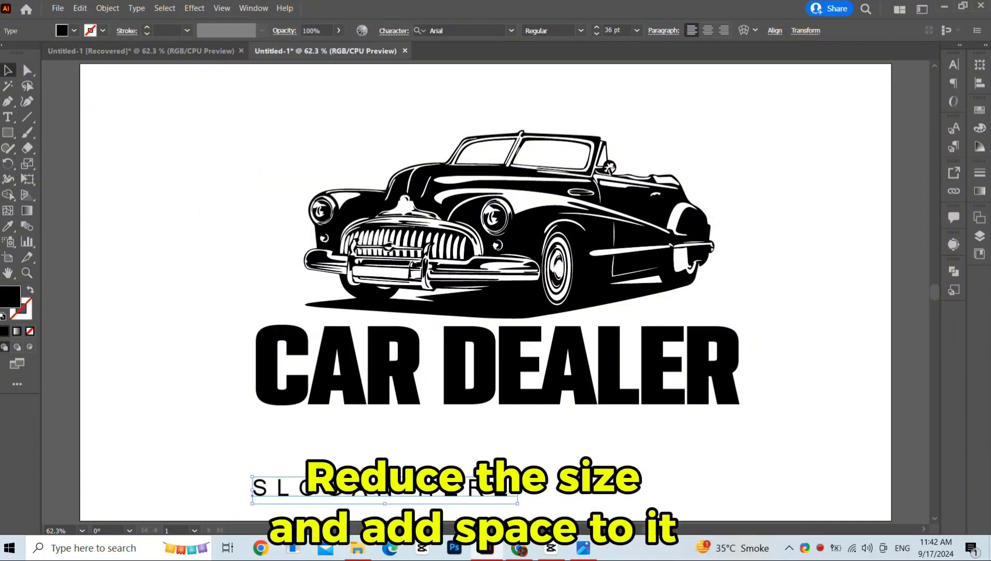
Step: Move the slogan just under the title and set its font style to Bold
{"action": "left_click_drag", "start_coordinate": [448, 485], "coordinate": [652, 435]}
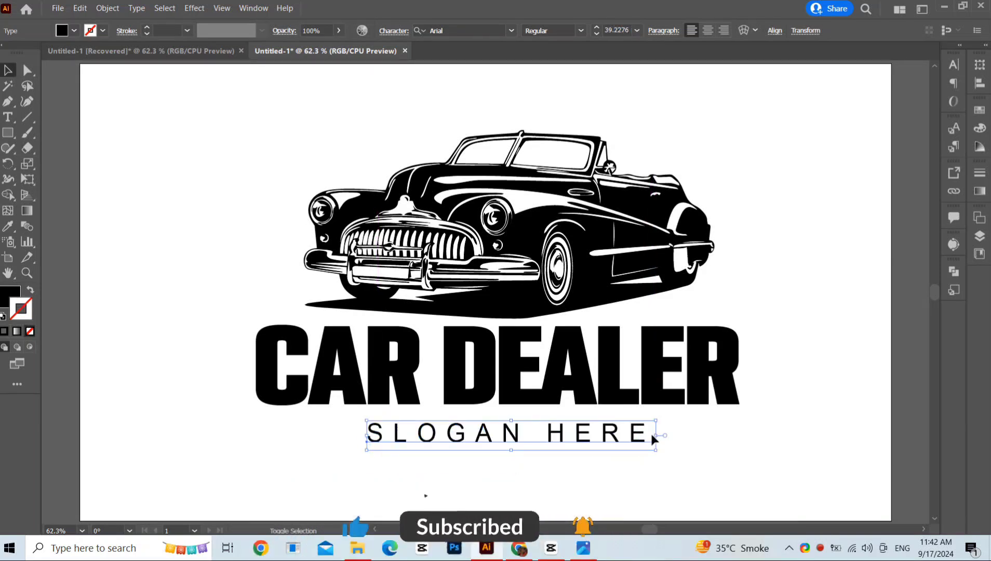
{"action": "left_click", "coordinate": [580, 30]}
{"action": "left_click", "coordinate": [550, 91]}
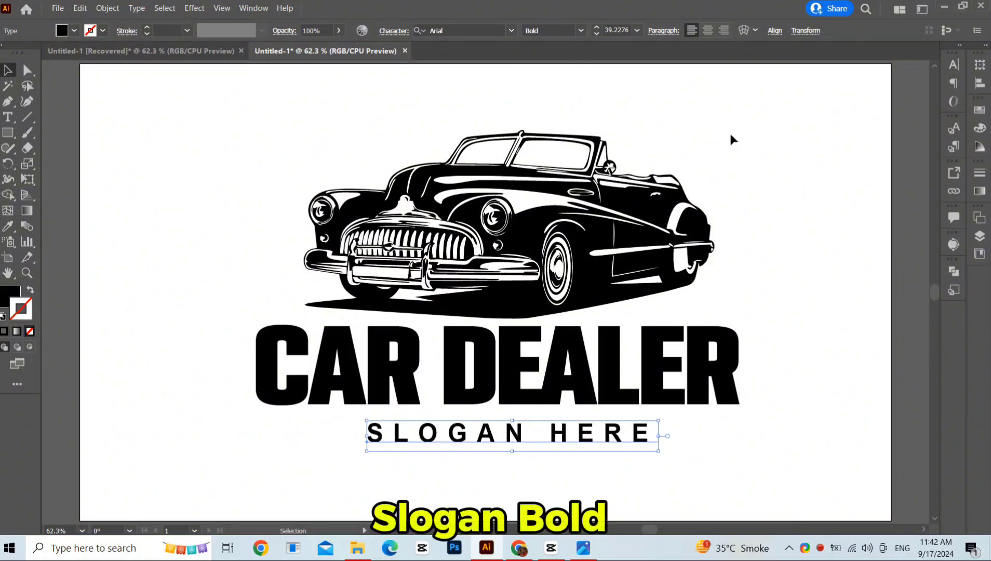
Step: Select the car, title and slogan and align them to their horizontal centres
{"action": "left_click_drag", "start_coordinate": [128, 378], "coordinate": [678, 481]}
{"action": "left_click", "coordinate": [633, 452]}
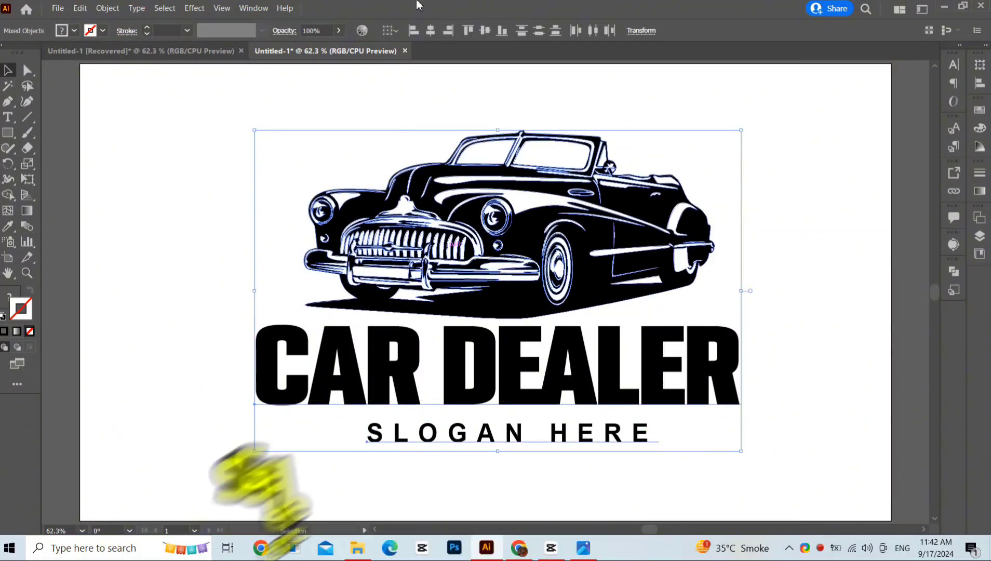
{"action": "left_click", "coordinate": [431, 32]}
{"action": "left_click", "coordinate": [789, 308]}
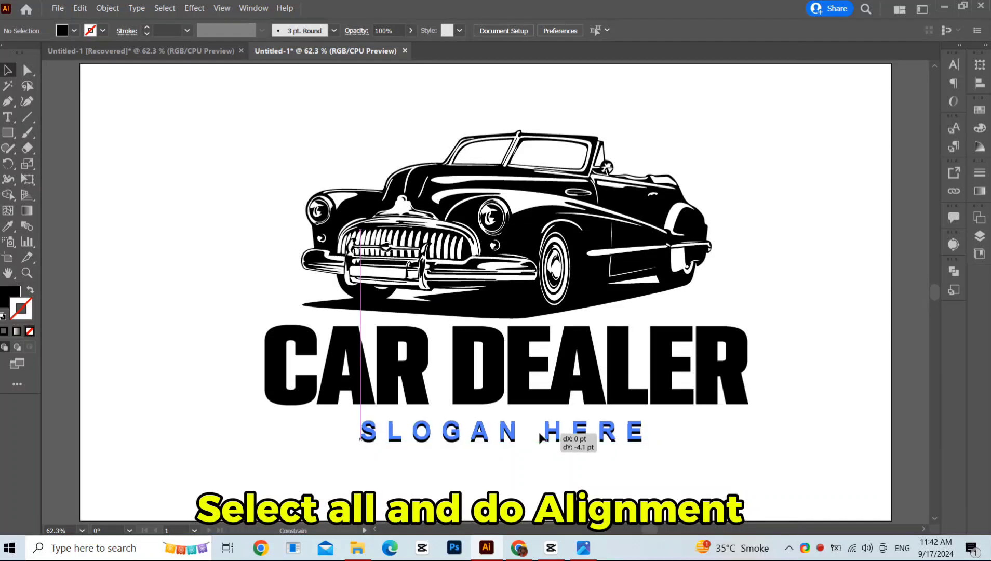
Step: Draw a short horizontal line to the right of the slogan with the Line Segment tool
{"action": "left_click", "coordinate": [540, 434]}
{"action": "left_click", "coordinate": [66, 170]}
{"action": "key", "text": "backslash"}
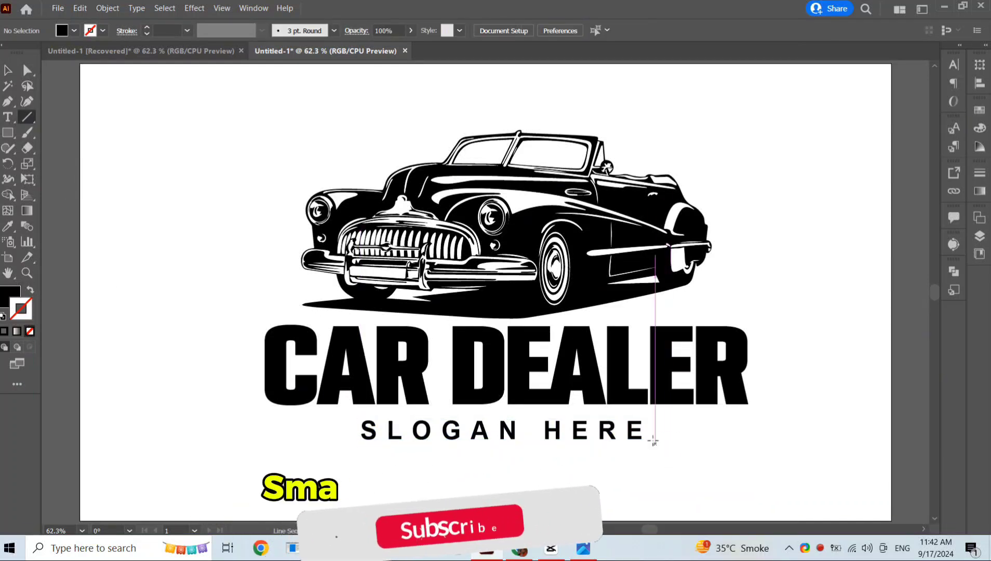
{"action": "left_click_drag", "start_coordinate": [652, 430], "coordinate": [710, 433]}
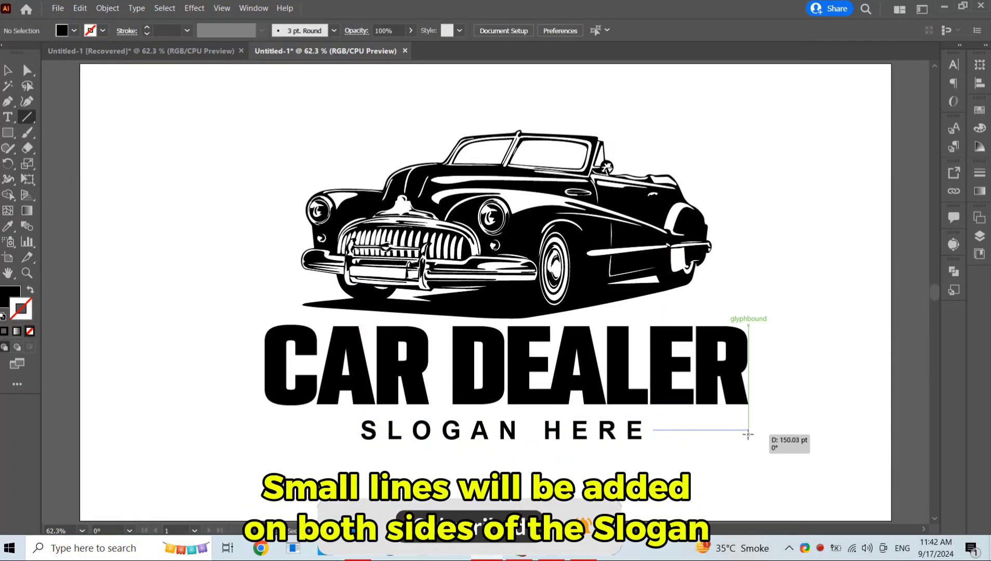
Step: Expand the line into a path
{"action": "left_click", "coordinate": [9, 71]}
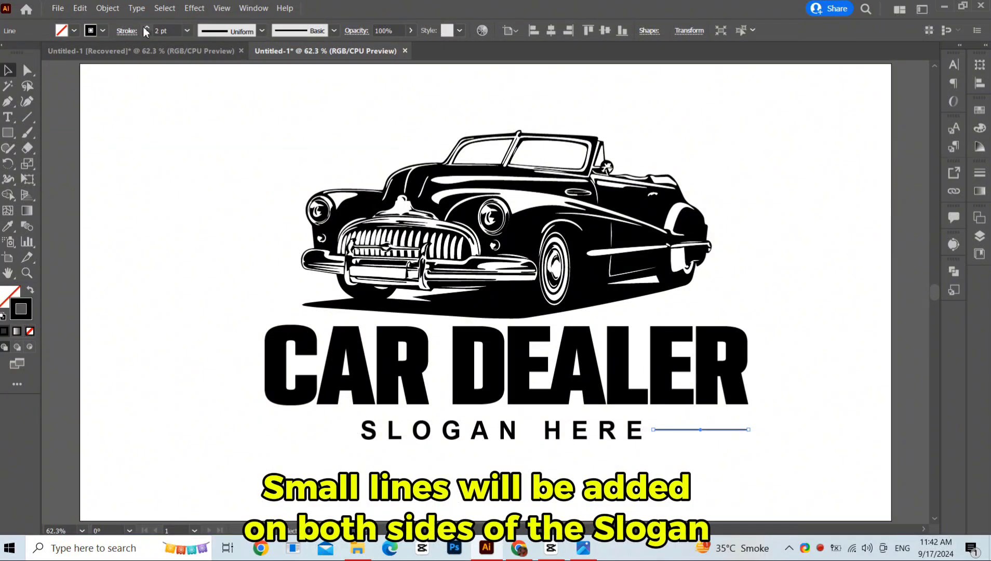
{"action": "left_click", "coordinate": [108, 8]}
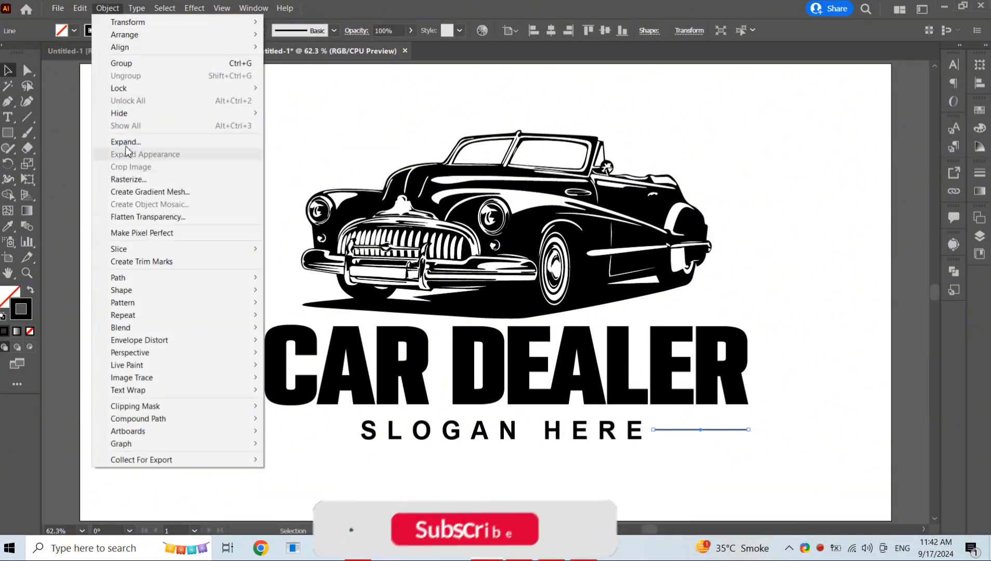
{"action": "left_click", "coordinate": [107, 137]}
{"action": "left_click", "coordinate": [460, 346]}
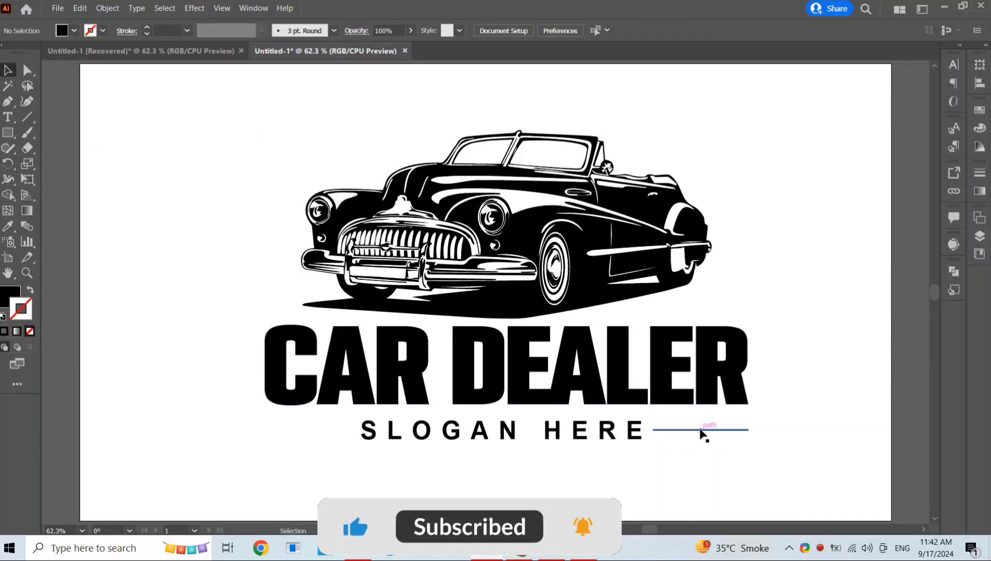
Step: Duplicate the line onto the slogan's left side and group the two lines
{"action": "left_click_drag", "start_coordinate": [472, 442], "coordinate": [305, 436]}
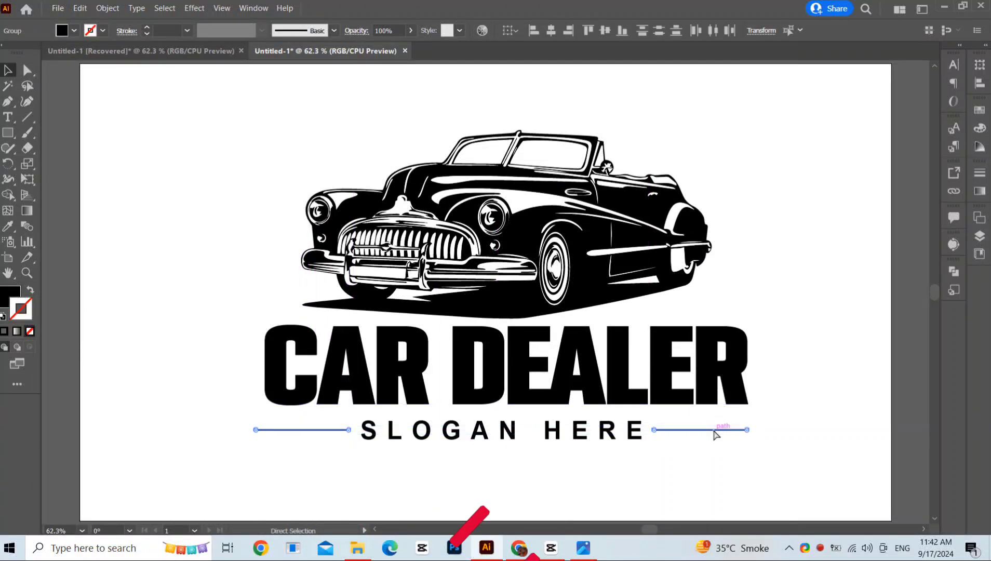
{"action": "key", "text": "ctrl+g"}
Step: Align the grouped lines and the slogan to their horizontal centres
{"action": "left_click", "coordinate": [577, 437], "text": "shift"}
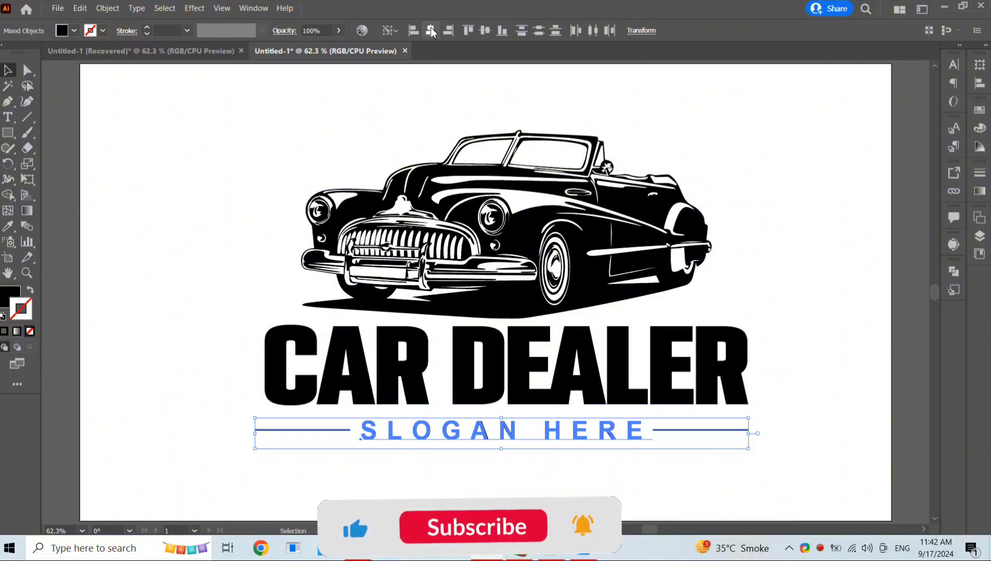
{"action": "left_click", "coordinate": [430, 30]}
{"action": "left_click", "coordinate": [183, 131]}
Step: Scale the slogan down slightly so it fits between the two lines
{"action": "left_click", "coordinate": [599, 433]}
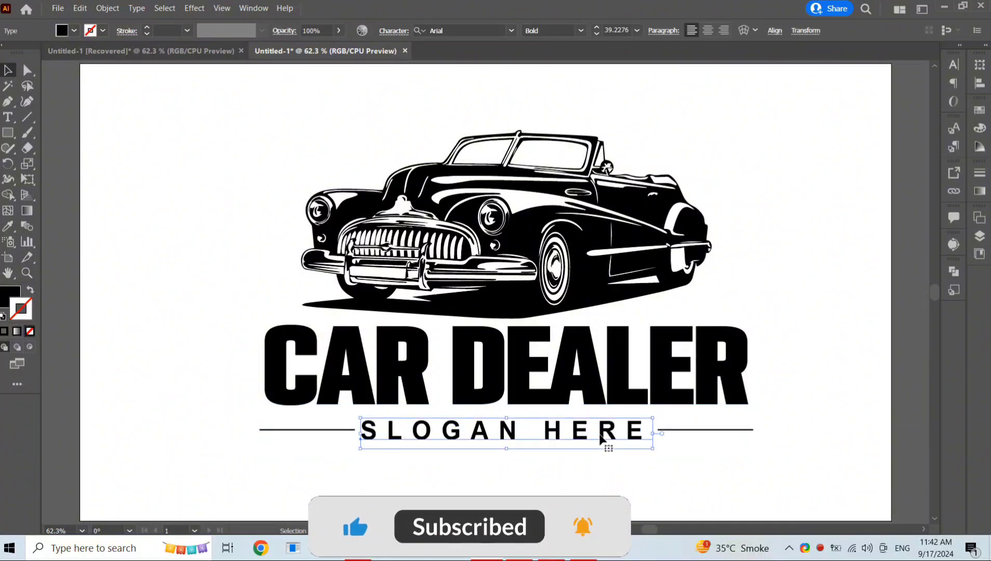
{"action": "left_click_drag", "start_coordinate": [656, 434], "coordinate": [641, 430]}
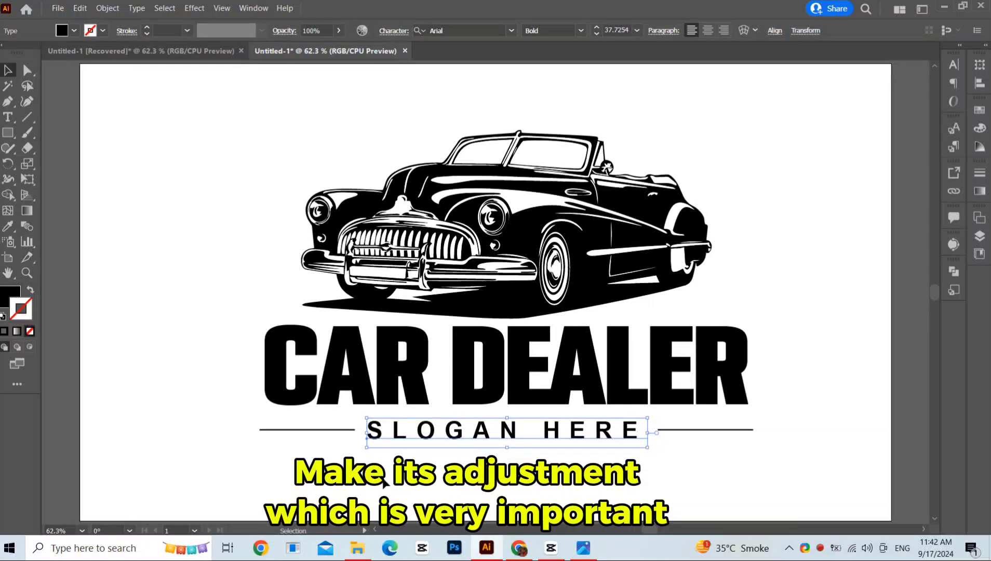
{"action": "left_click", "coordinate": [525, 470]}
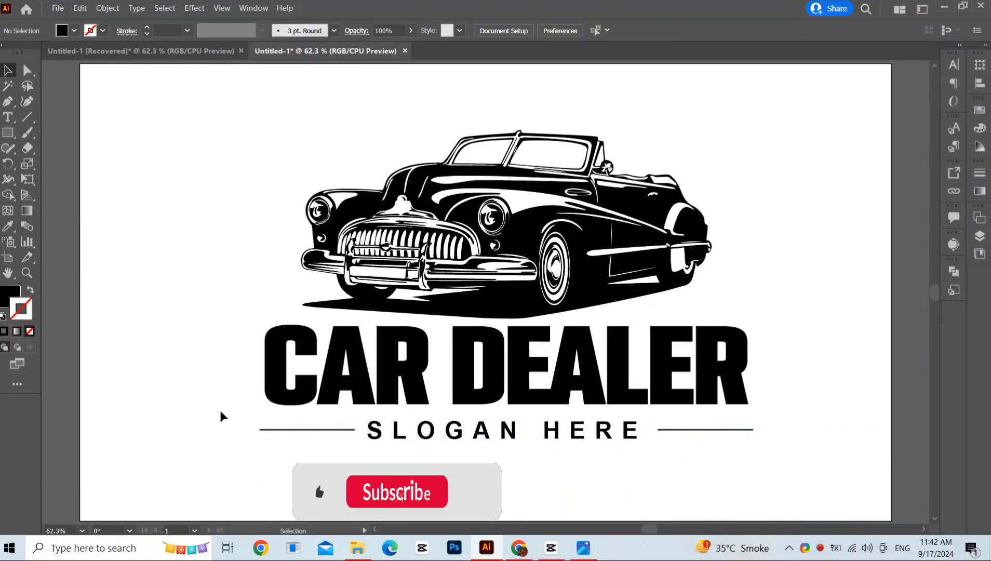
Step: Select the whole logo and shift it slightly on the artboard
{"action": "left_click_drag", "start_coordinate": [189, 167], "coordinate": [759, 450]}
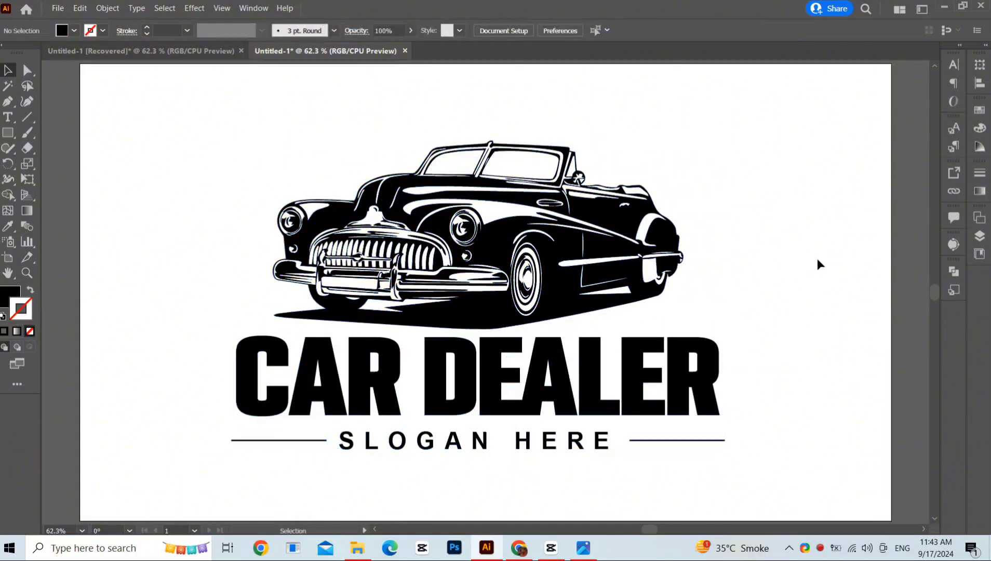
{"action": "left_click", "coordinate": [576, 241]}
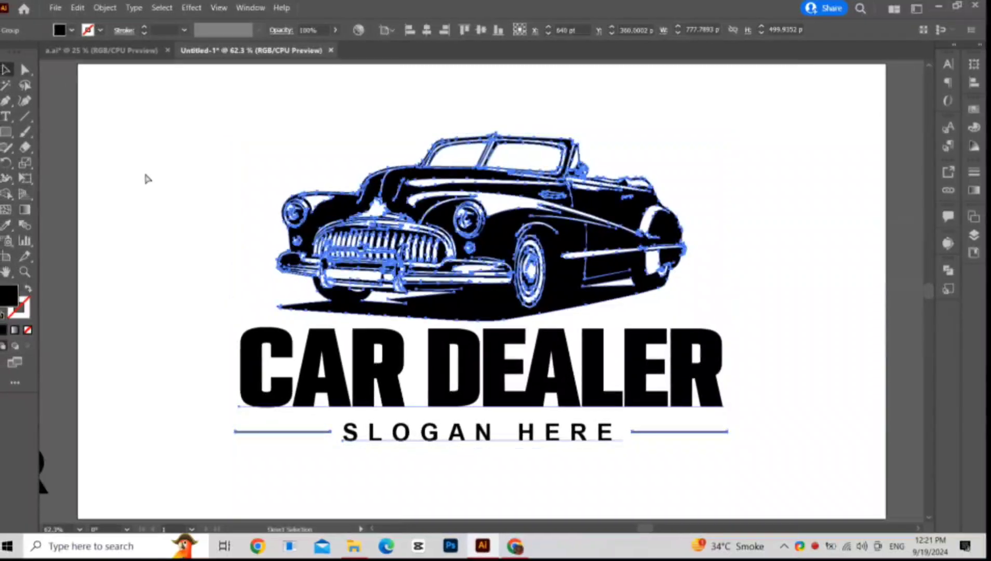
Step: Move the vintage car logo below the artboard and place the muscle car vector onto the artboard
{"action": "key", "text": "ctrl+minus"}
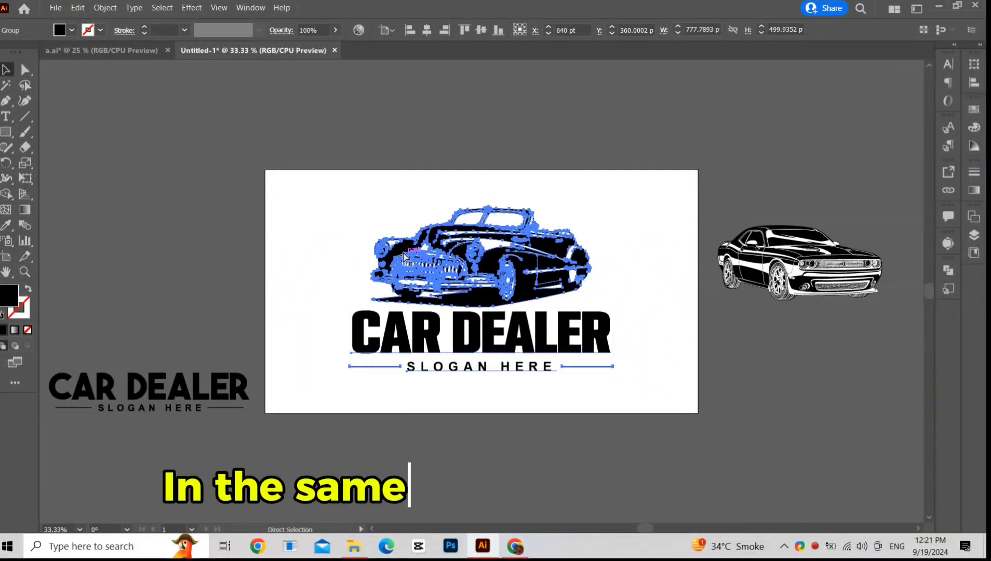
{"action": "key", "text": "a"}
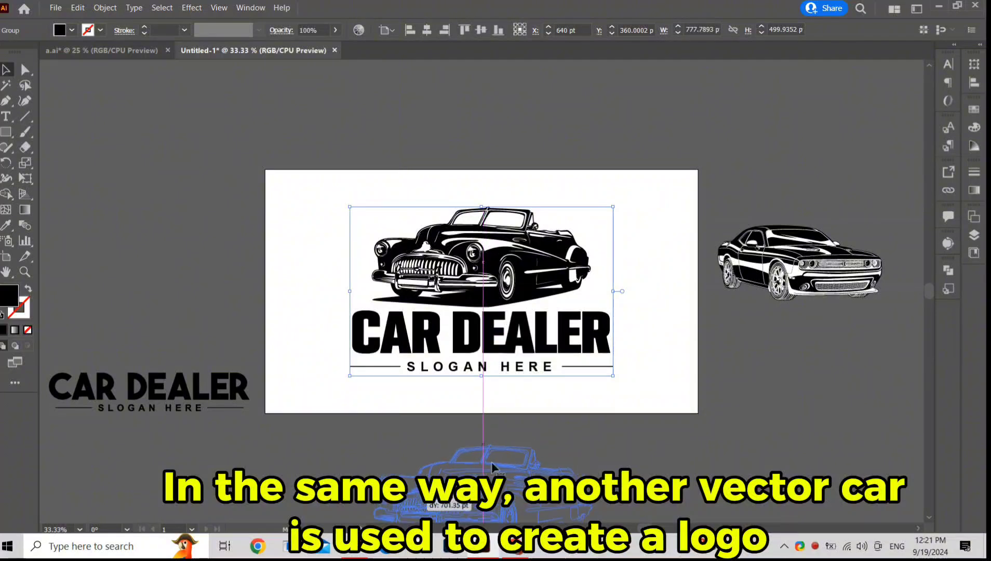
{"action": "left_click_drag", "start_coordinate": [753, 293], "coordinate": [442, 300]}
Step: Move the second CAR DEALER and slogan lockup under the muscle car on the artboard
{"action": "left_click", "coordinate": [52, 303]}
{"action": "left_click_drag", "start_coordinate": [195, 395], "coordinate": [501, 393]}
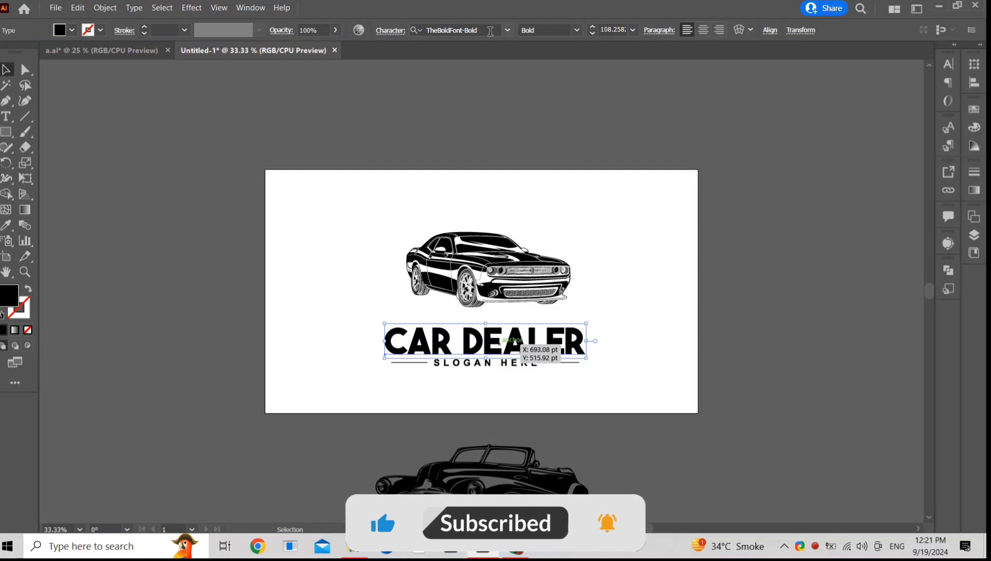
Step: Highlight the heading's font name TheBoldFont-Bold in the character settings
{"action": "left_click_drag", "start_coordinate": [490, 31], "coordinate": [396, 59]}
{"action": "left_click", "coordinate": [525, 102]}
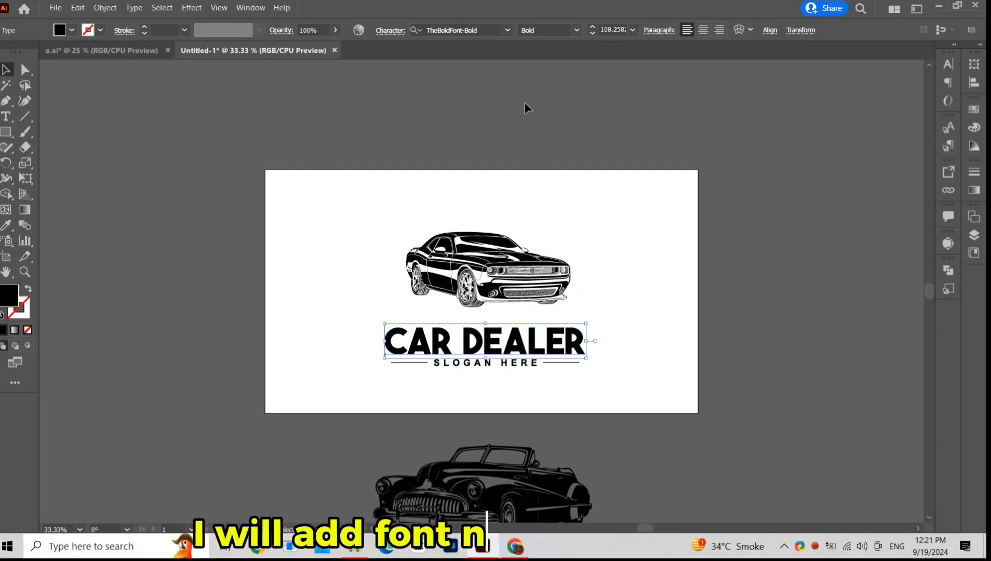
{"action": "left_click", "coordinate": [525, 102]}
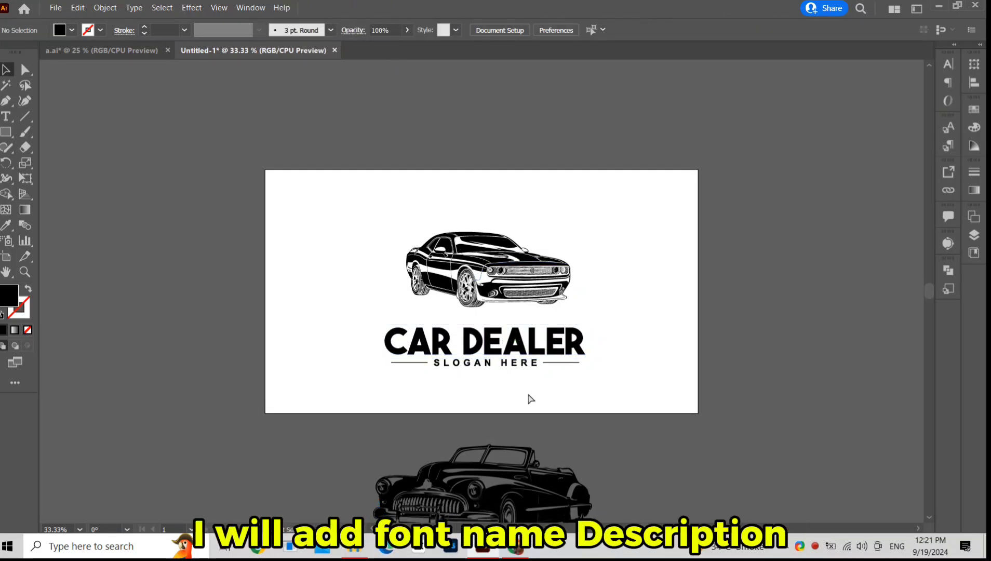
Step: Color the word DEALER in the muscle car logo's heading red
{"action": "key", "text": "ctrl+0"}
{"action": "left_click_drag", "start_coordinate": [491, 247], "coordinate": [494, 275]}
{"action": "left_click", "coordinate": [315, 268]}
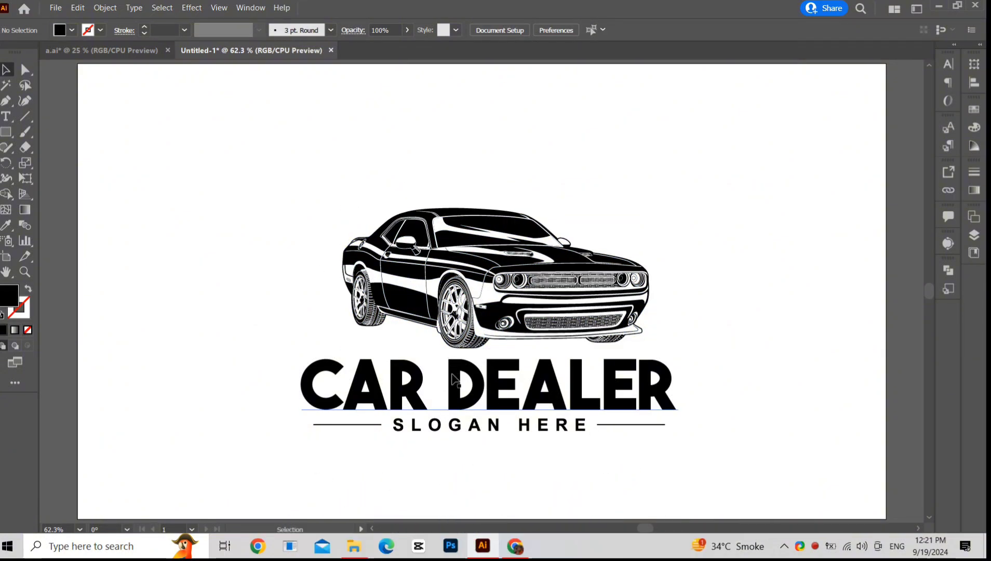
{"action": "left_click_drag", "start_coordinate": [456, 375], "coordinate": [695, 378]}
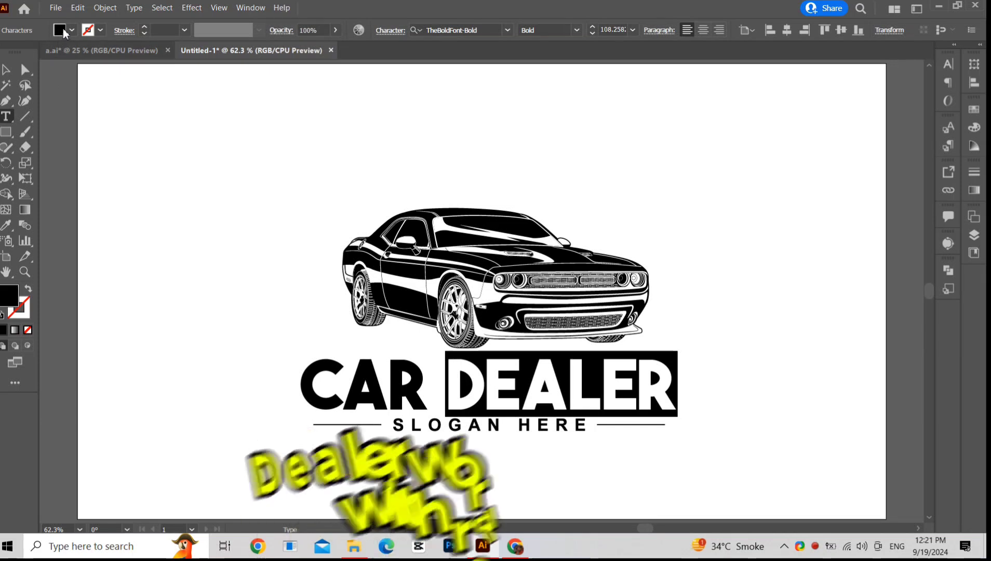
{"action": "left_click", "coordinate": [71, 30]}
{"action": "left_click", "coordinate": [37, 53]}
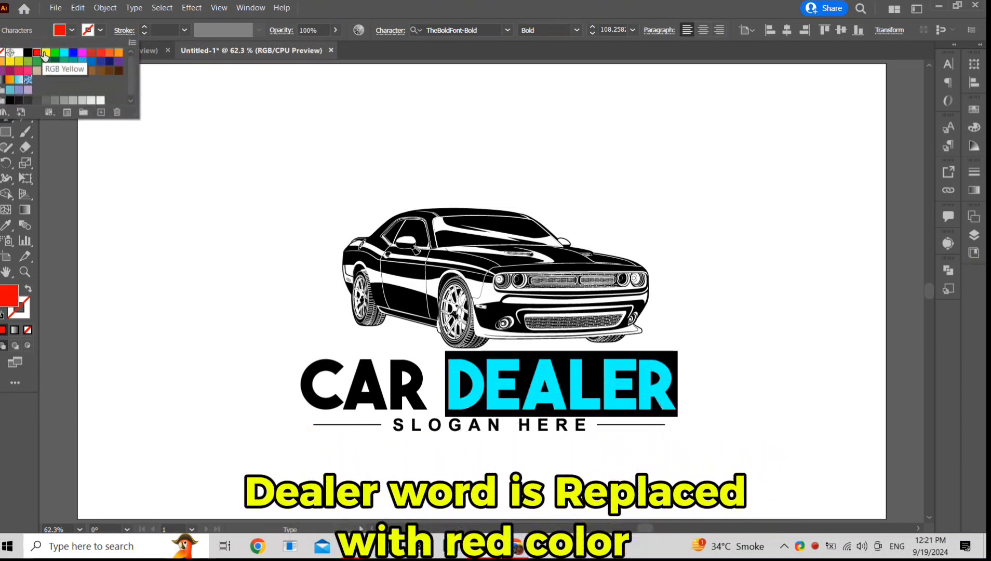
{"action": "key", "text": "Escape"}
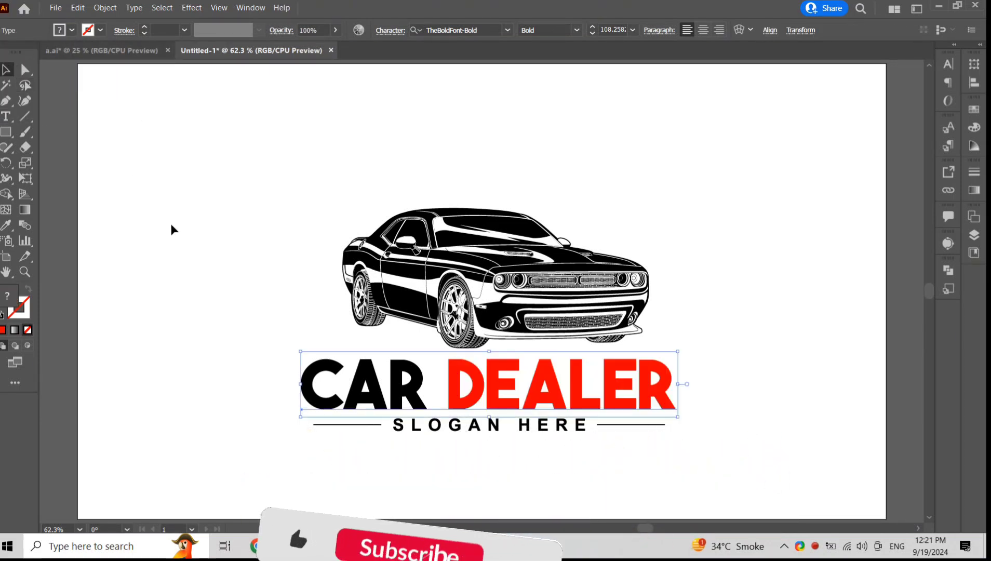
{"action": "left_click", "coordinate": [174, 237]}
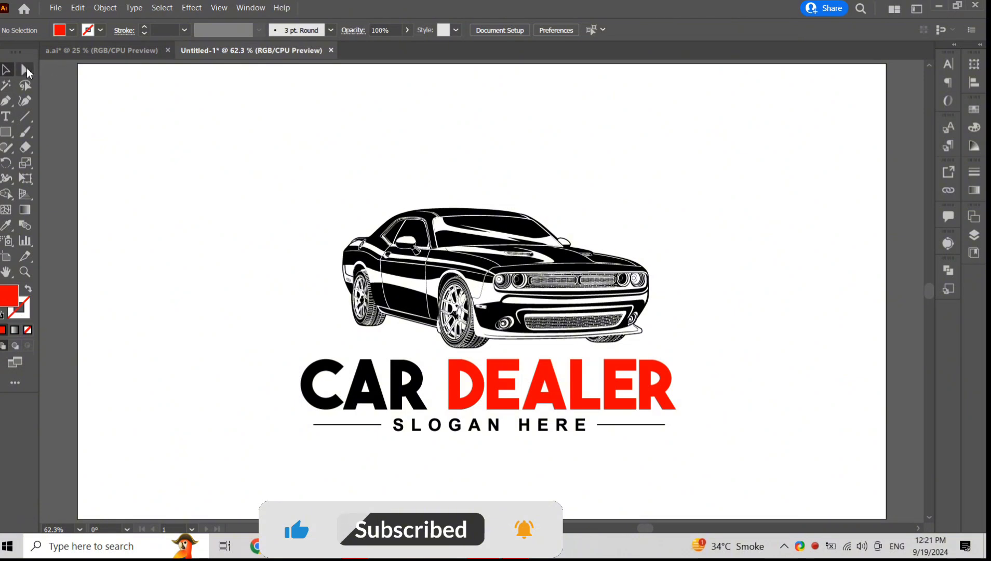
Step: Fill the muscle car's side stripe and front bumper paths with the same red
{"action": "left_click", "coordinate": [22, 68]}
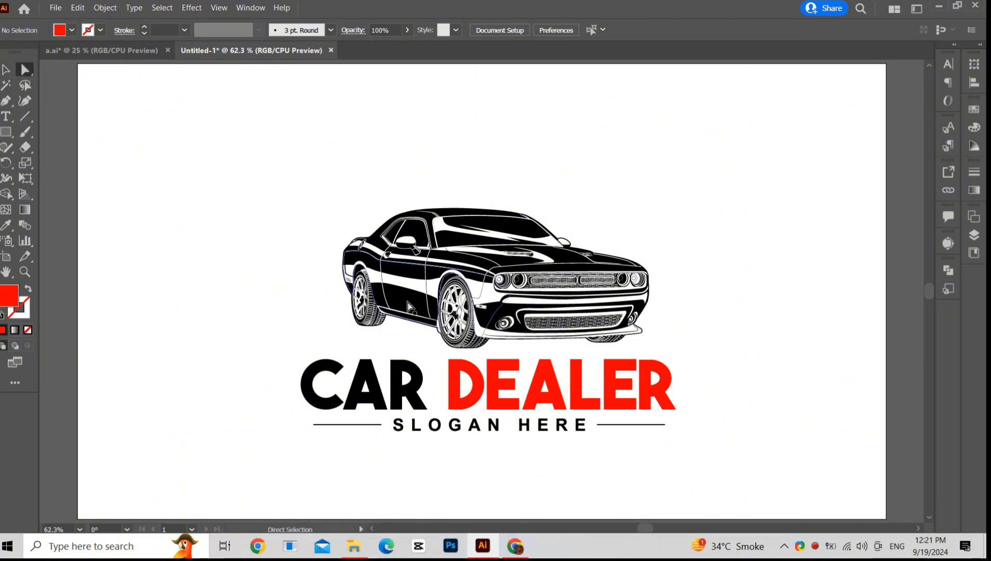
{"action": "left_click", "coordinate": [410, 307]}
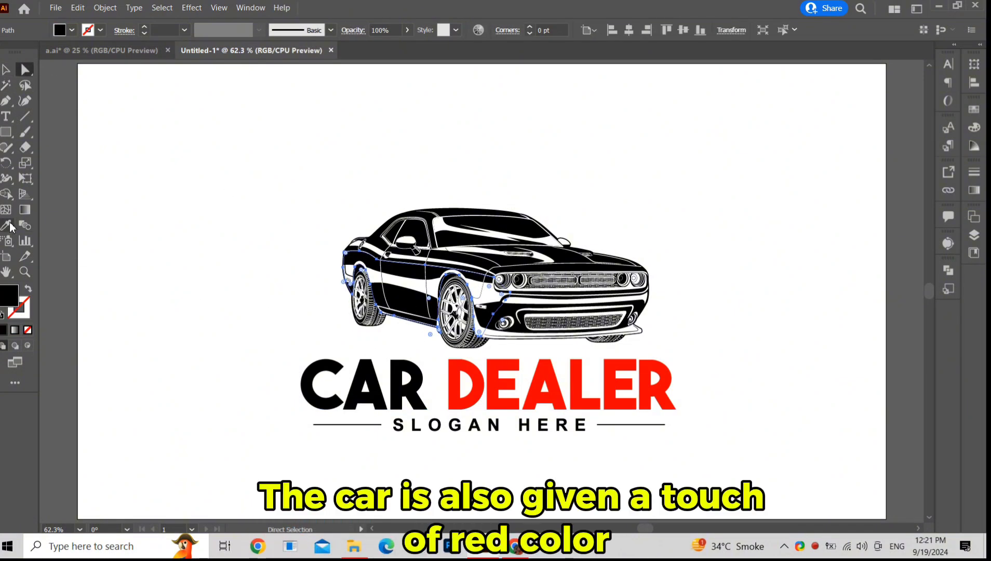
{"action": "left_click", "coordinate": [474, 364]}
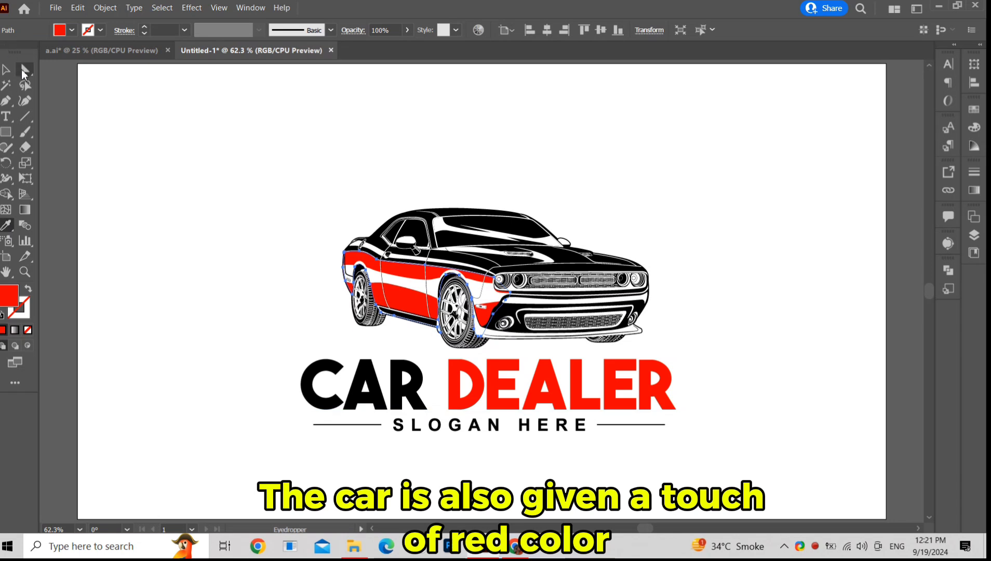
{"action": "left_click", "coordinate": [23, 71]}
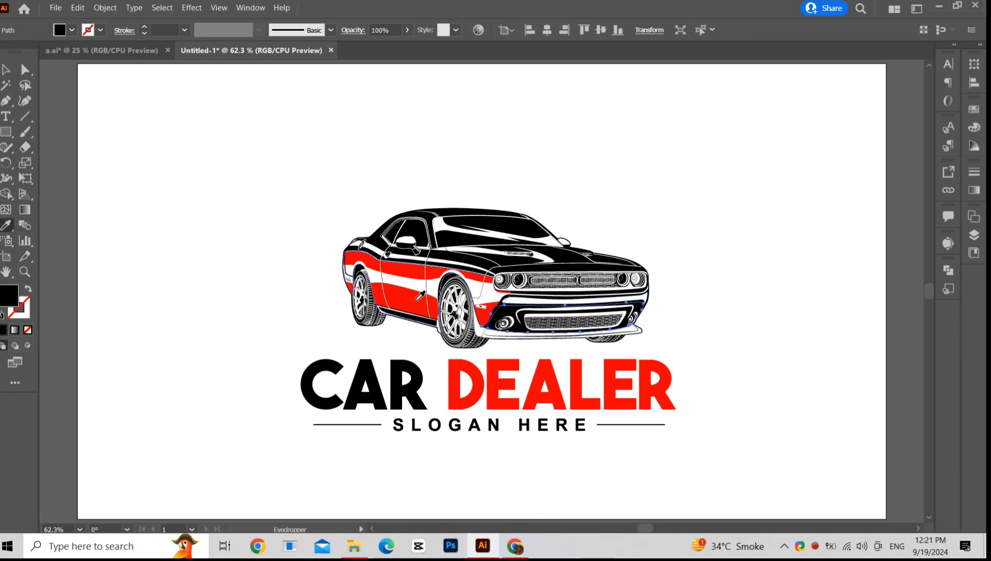
{"action": "left_click", "coordinate": [418, 299]}
{"action": "key", "text": "v"}
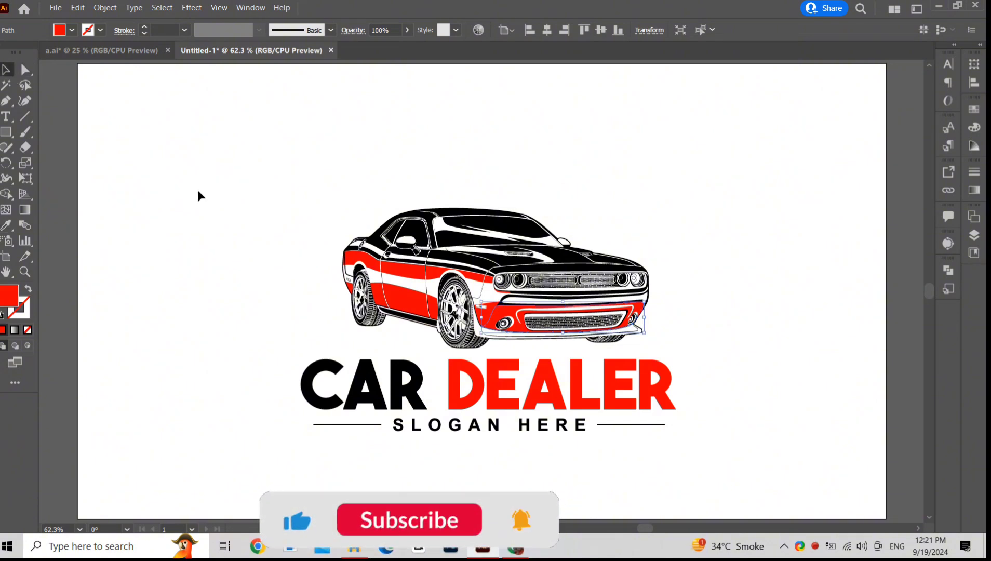
{"action": "left_click", "coordinate": [198, 191]}
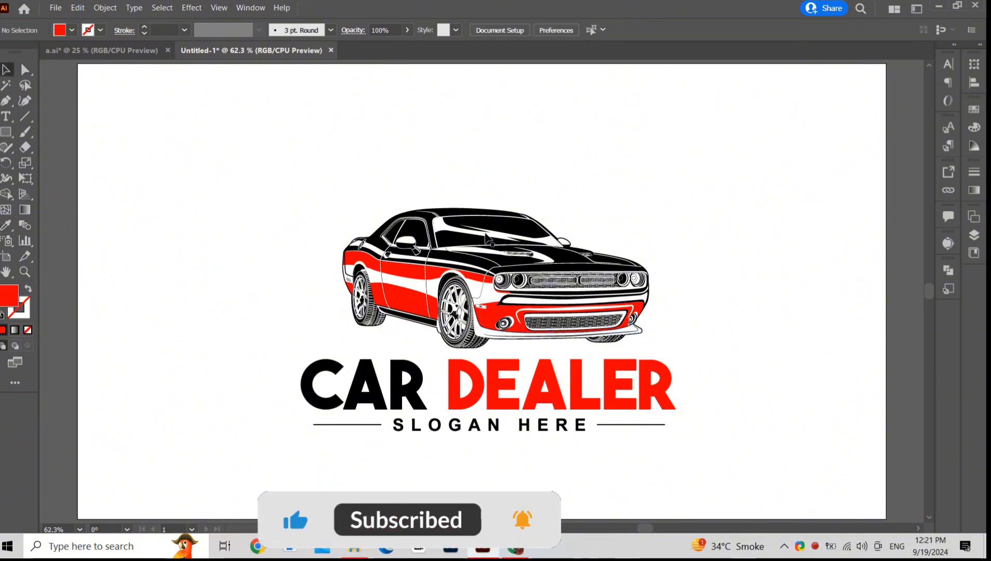
Step: Select the car together with the CAR DEALER heading and align them horizontally centered
{"action": "left_click", "coordinate": [496, 307]}
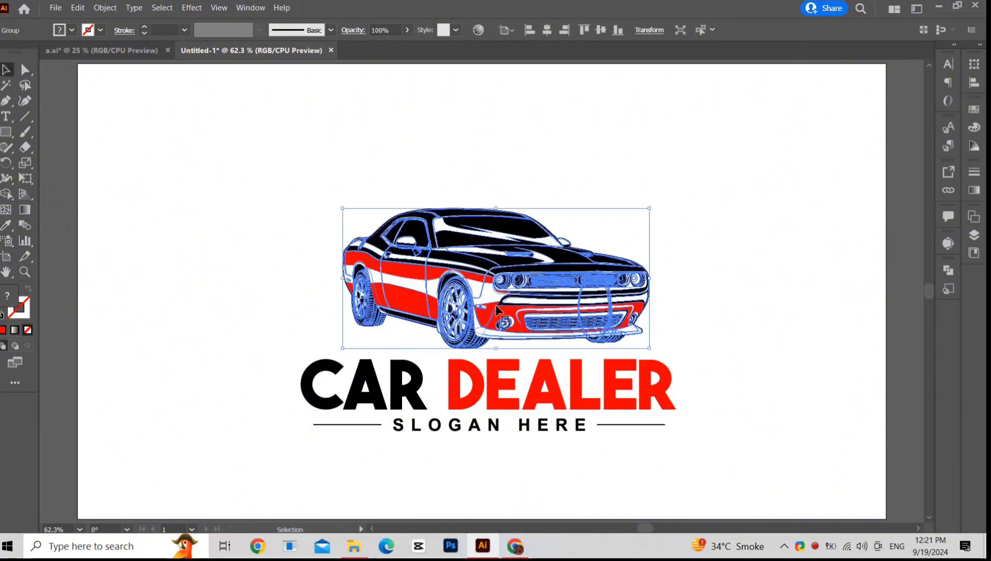
{"action": "left_click", "coordinate": [487, 386], "text": "shift"}
{"action": "left_click", "coordinate": [488, 385]}
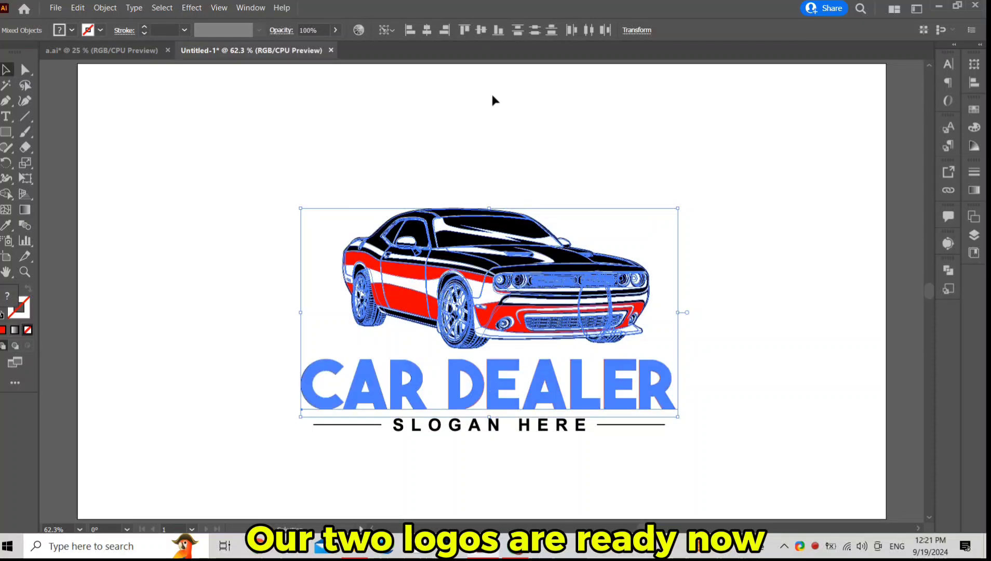
{"action": "left_click", "coordinate": [423, 34]}
{"action": "left_click", "coordinate": [482, 119]}
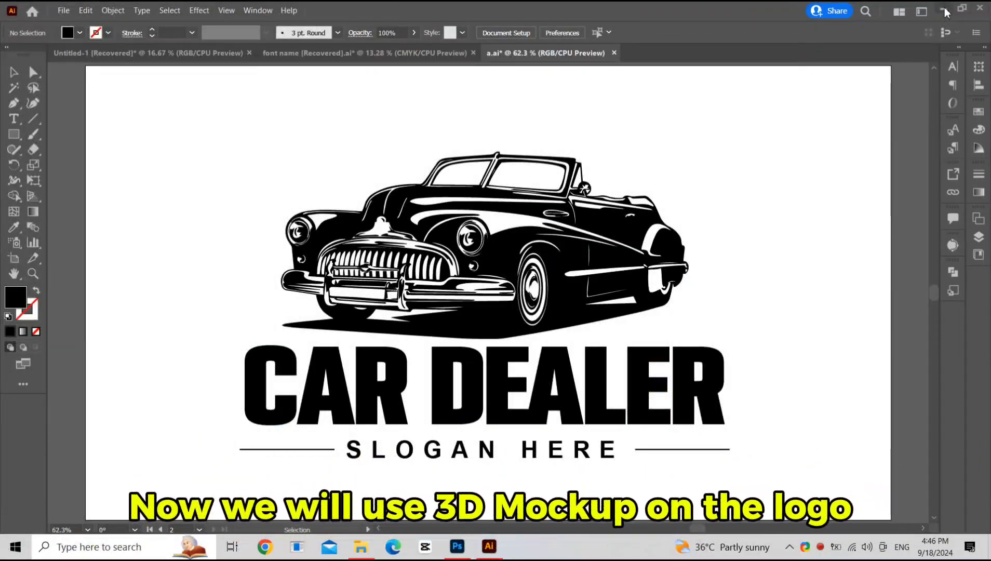
Step: Switch to the Mockup folder and open the mockup file 199 in Photoshop
{"action": "left_click", "coordinate": [944, 7]}
{"action": "left_click", "coordinate": [490, 226]}
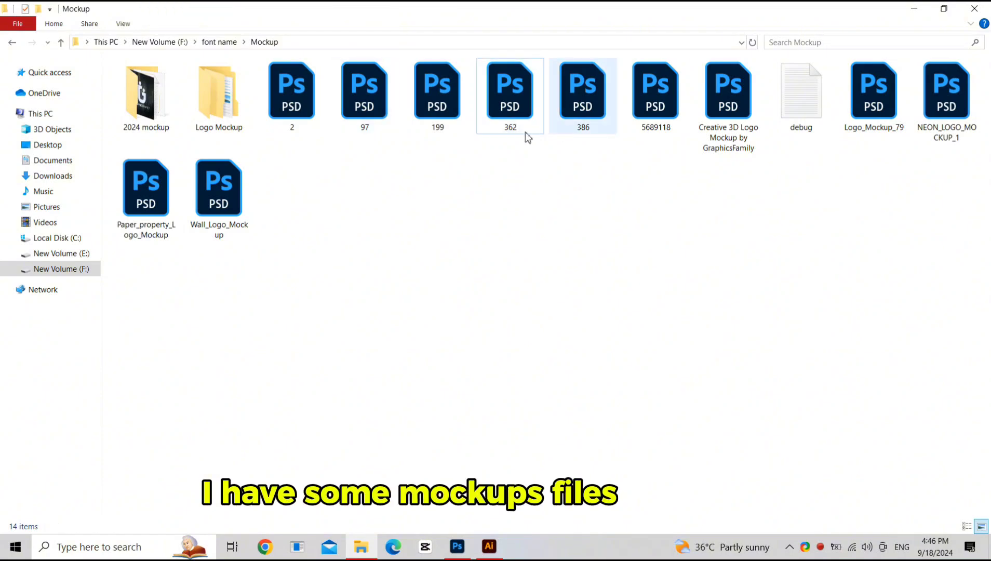
{"action": "left_click", "coordinate": [445, 99]}
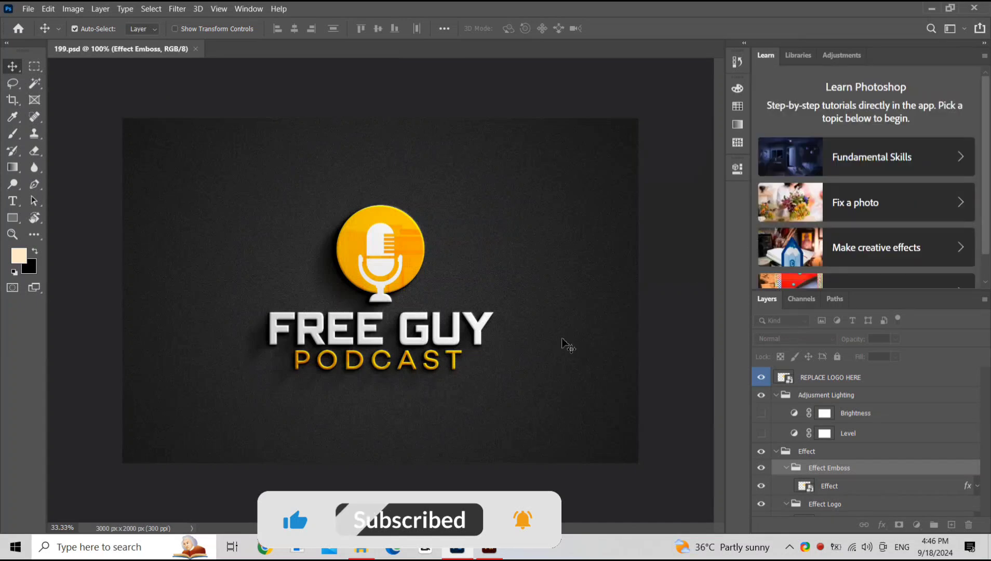
Step: Open the REPLACE LOGO HERE smart object and hide its placeholder Layer 1 logo
{"action": "scroll", "coordinate": [803, 444], "scroll_direction": "down", "scroll_amount": 5}
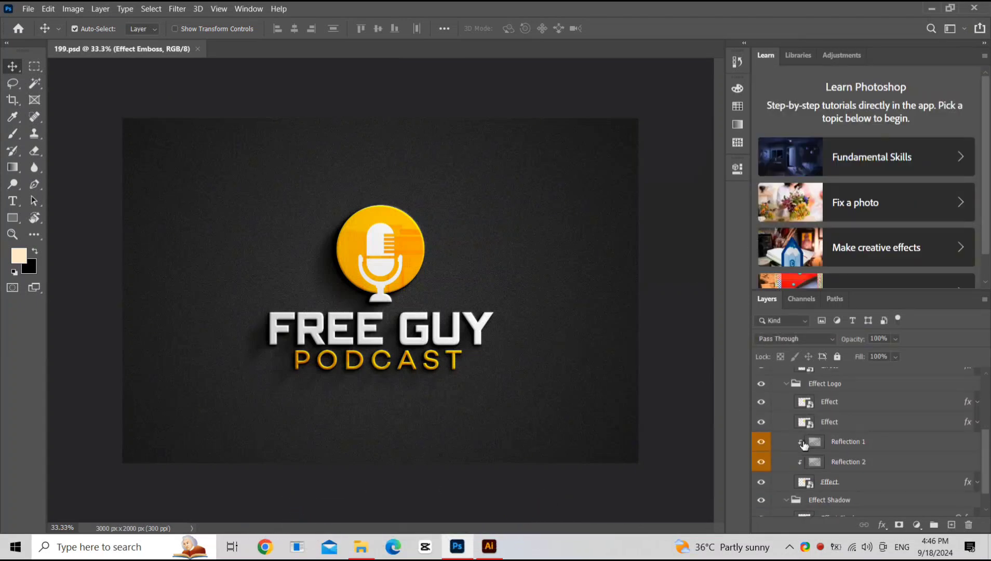
{"action": "scroll", "coordinate": [804, 420], "scroll_direction": "up", "scroll_amount": 4}
{"action": "double_click", "coordinate": [785, 378]}
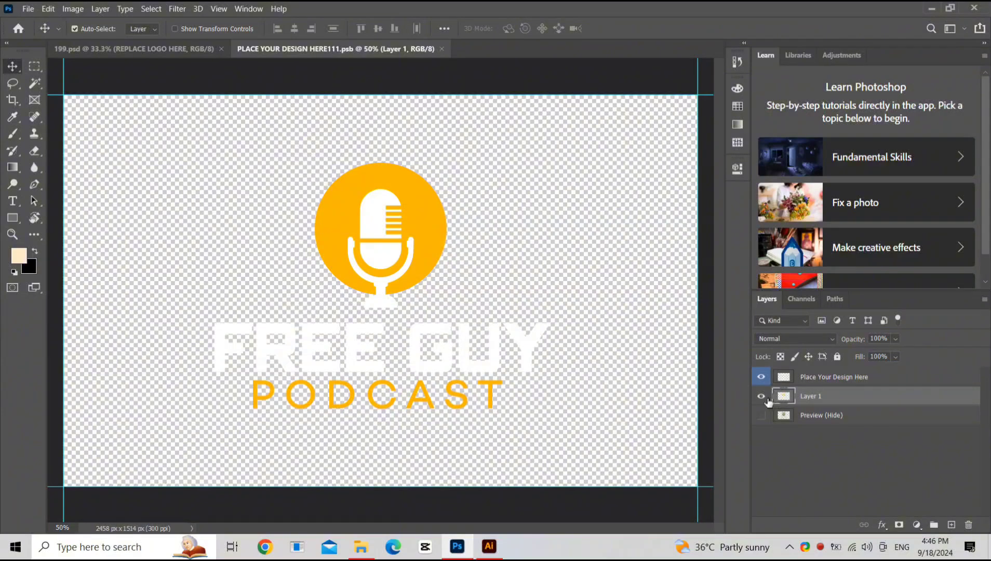
{"action": "left_click", "coordinate": [761, 396]}
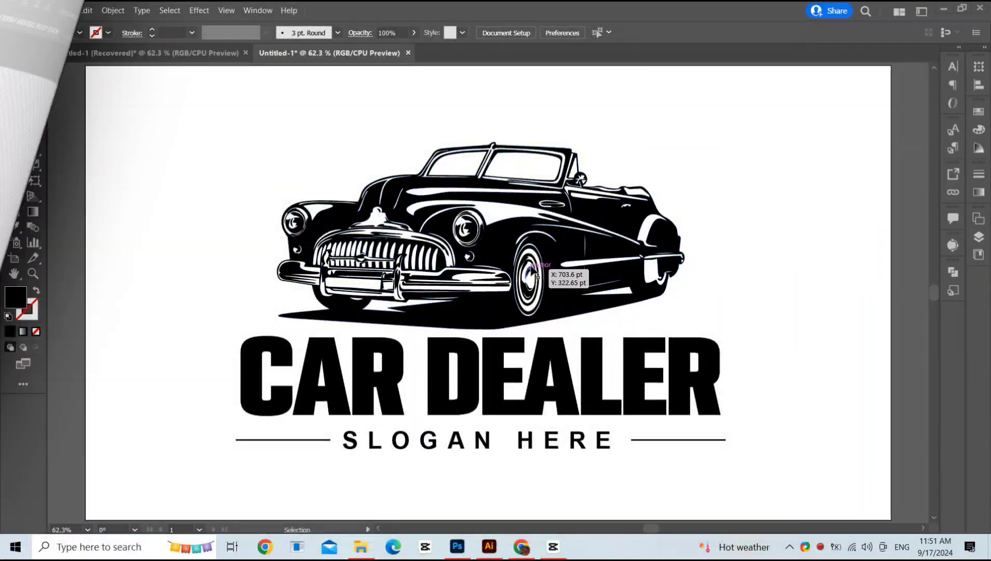
{"action": "left_click", "coordinate": [586, 318]}
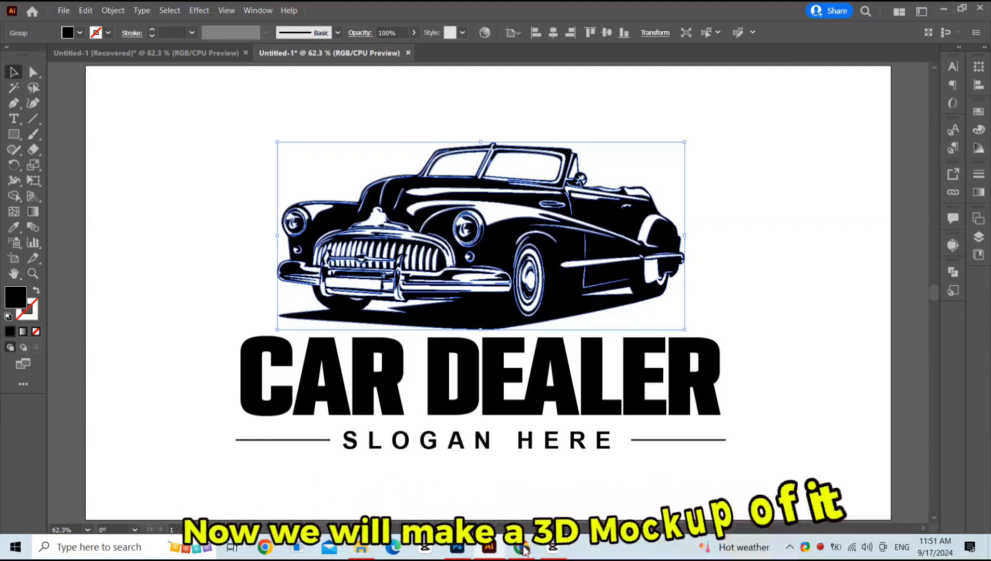
{"action": "left_click", "coordinate": [464, 548]}
{"action": "left_click", "coordinate": [488, 548]}
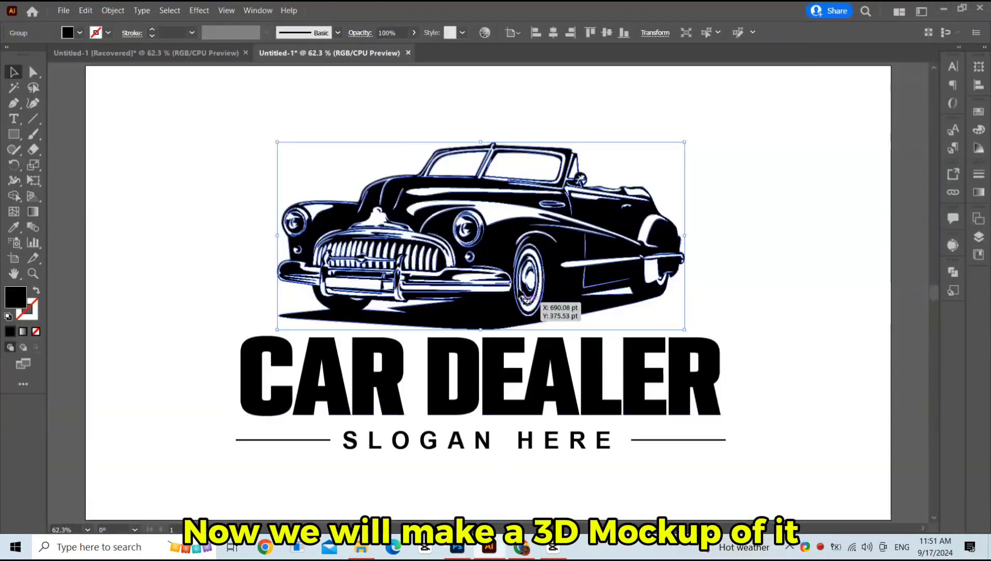
{"action": "left_click_drag", "start_coordinate": [491, 242], "coordinate": [411, 364]}
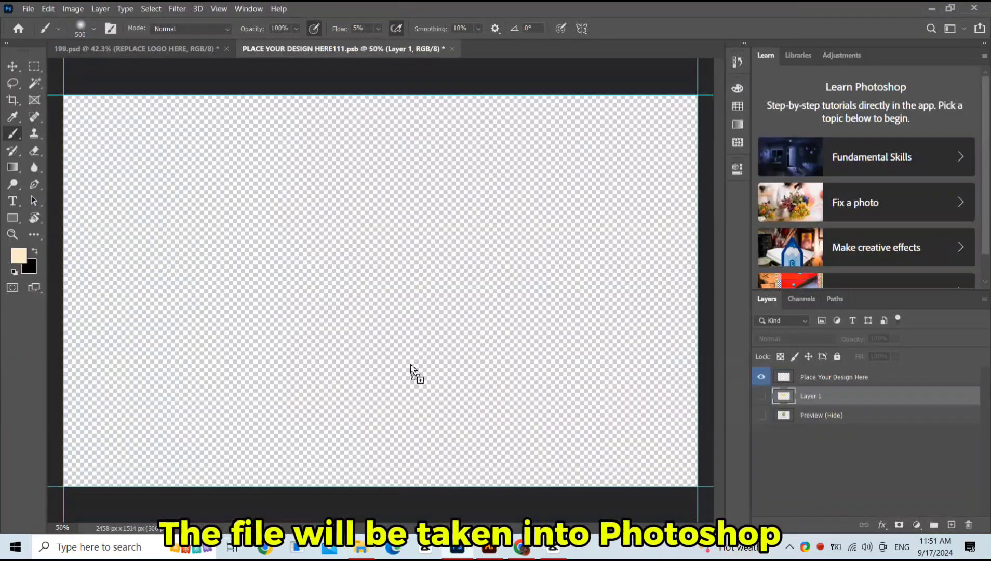
{"action": "left_click_drag", "start_coordinate": [396, 313], "coordinate": [396, 313]}
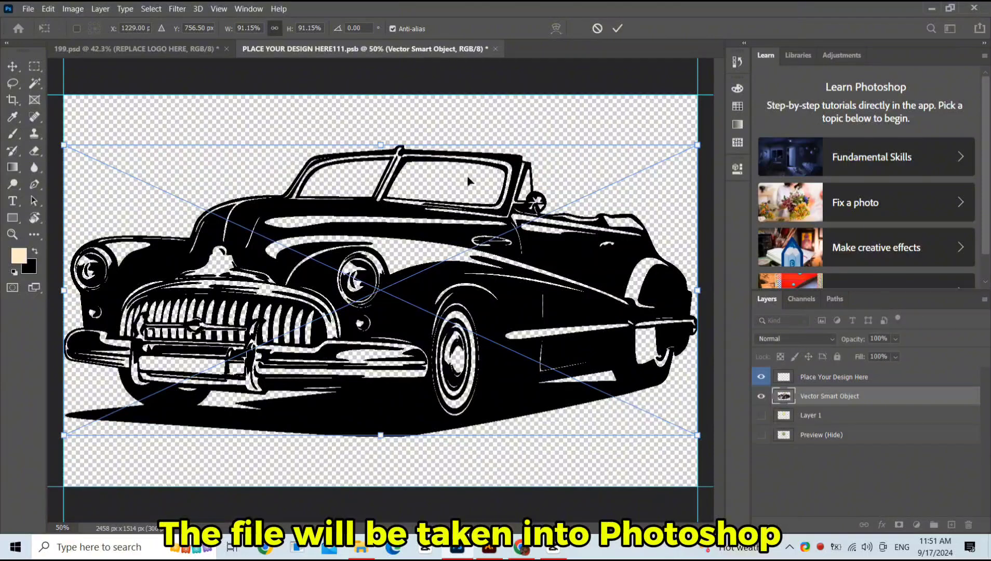
{"action": "key", "text": "Escape"}
{"action": "left_click", "coordinate": [496, 545]}
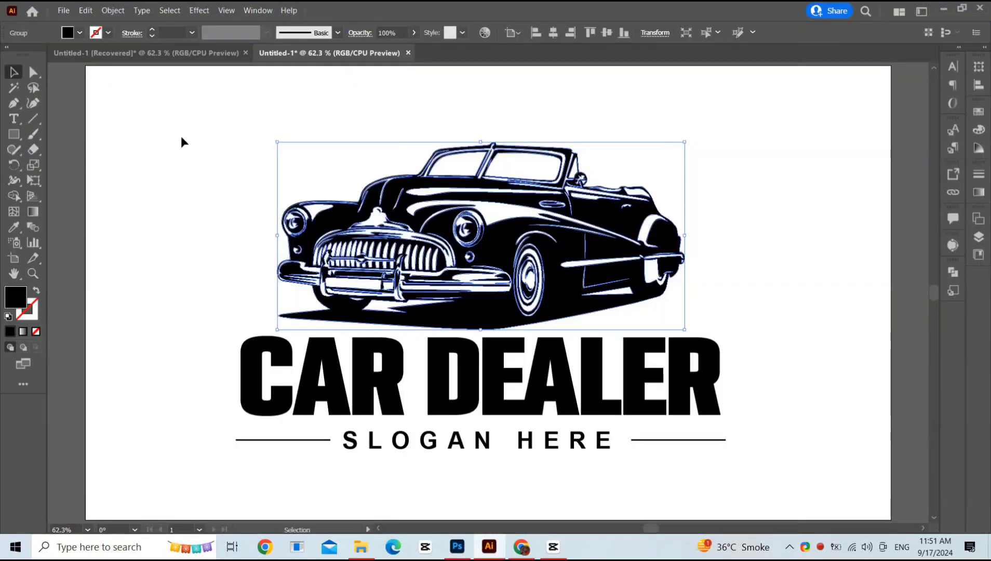
Step: Drag the whole vintage car logo into the smart object document, scale it to fit, commit, then close and save
{"action": "left_click_drag", "start_coordinate": [181, 97], "coordinate": [785, 497]}
{"action": "left_click_drag", "start_coordinate": [565, 335], "coordinate": [417, 279]}
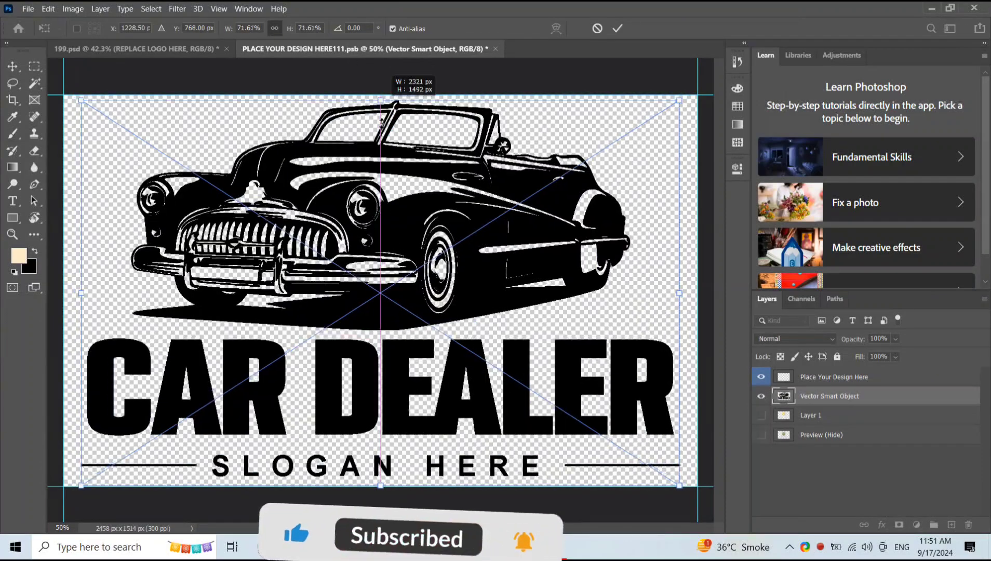
{"action": "left_click_drag", "start_coordinate": [381, 103], "coordinate": [379, 186]}
{"action": "left_click_drag", "start_coordinate": [393, 274], "coordinate": [396, 249]}
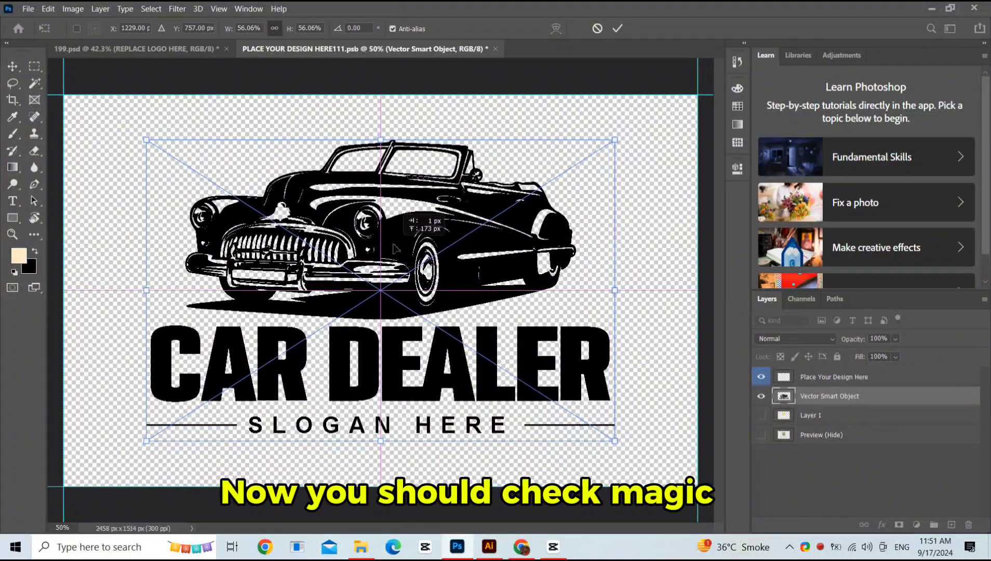
{"action": "left_click", "coordinate": [616, 29]}
{"action": "left_click", "coordinate": [495, 49]}
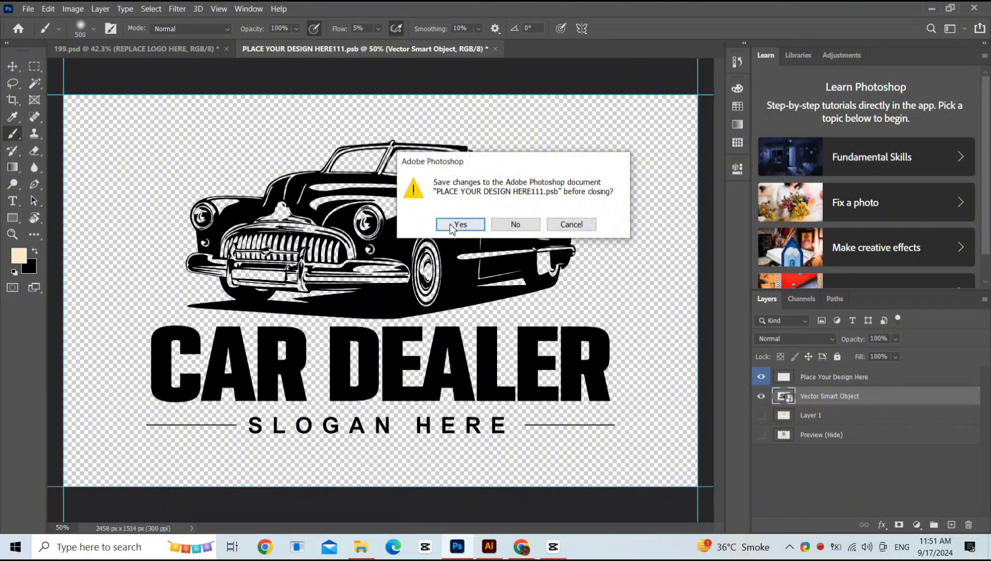
{"action": "left_click", "coordinate": [459, 225]}
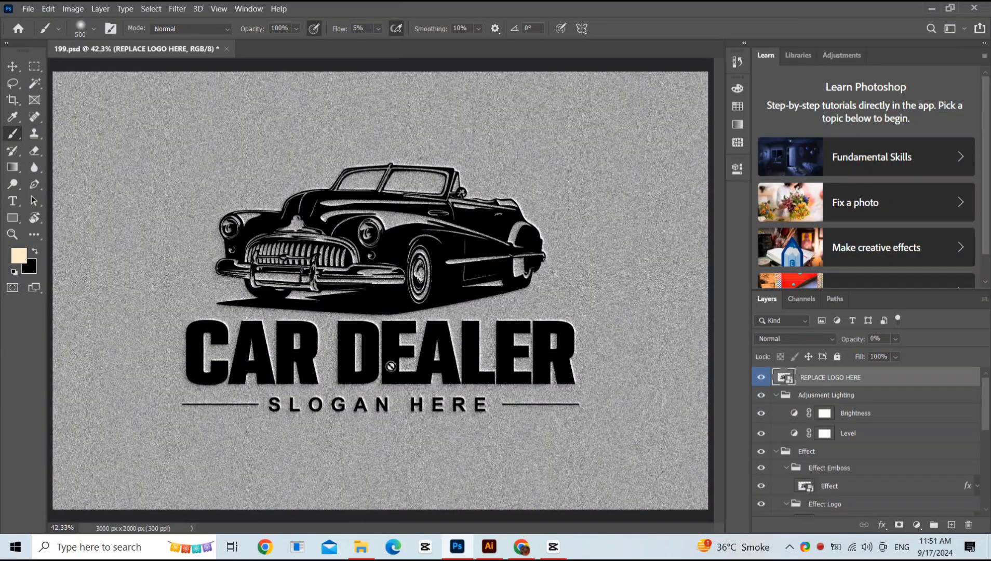
Step: Toggle the Brightness layer's visibility and set the background Color fill layer to orange ff9601
{"action": "left_click", "coordinate": [762, 414]}
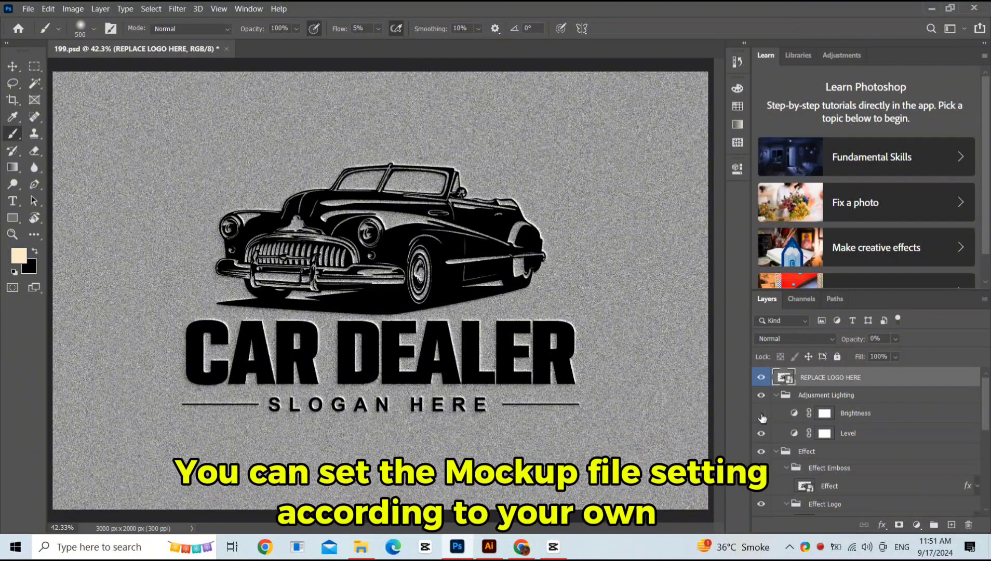
{"action": "scroll", "coordinate": [777, 451], "scroll_direction": "down", "scroll_amount": 4}
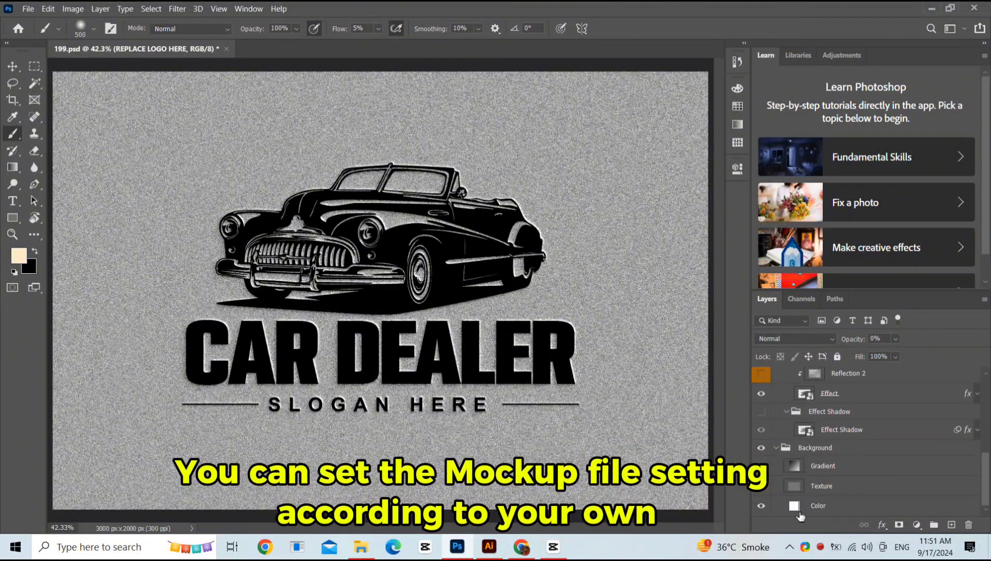
{"action": "double_click", "coordinate": [794, 506]}
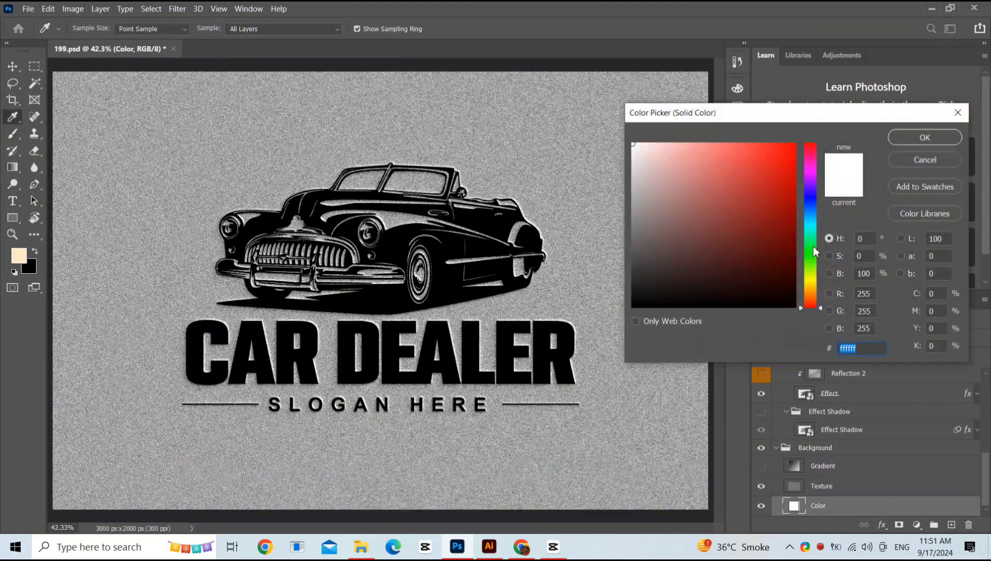
{"action": "left_click_drag", "start_coordinate": [812, 209], "coordinate": [816, 181]}
{"action": "mouse_move", "coordinate": [777, 170]}
{"action": "left_mouse_down"}
{"action": "mouse_move", "coordinate": [774, 288]}
{"action": "mouse_move", "coordinate": [646, 257]}
{"action": "mouse_move", "coordinate": [628, 133]}
{"action": "left_mouse_up"}
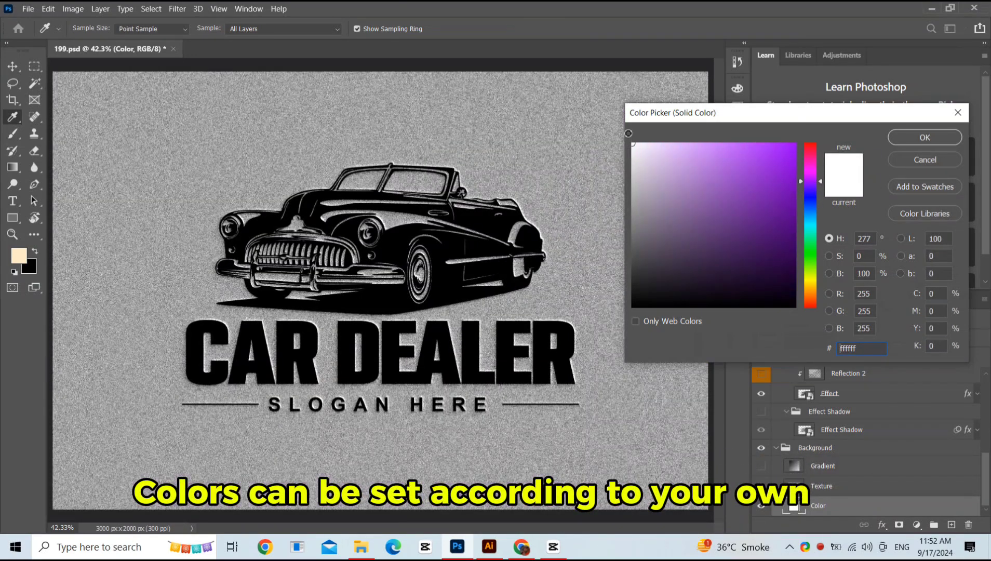
{"action": "left_click_drag", "start_coordinate": [811, 295], "coordinate": [807, 292]}
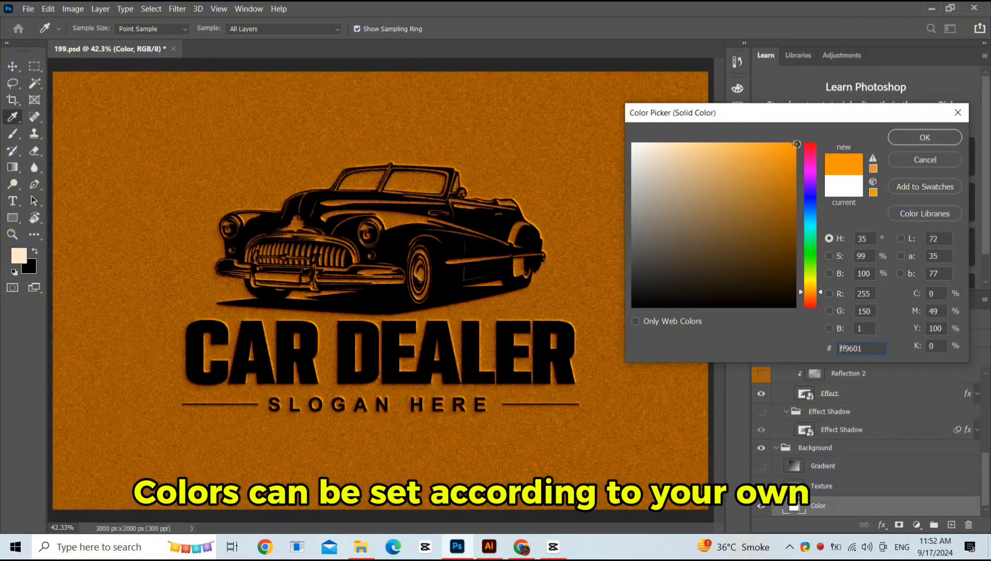